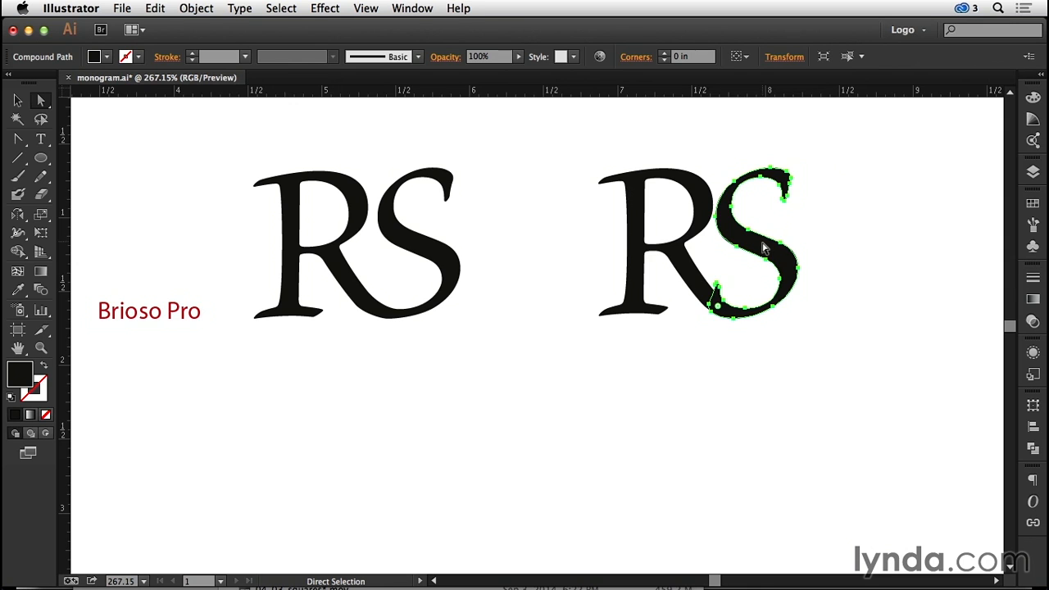
- Show the artwork in Outline mode, focused on the RS monogram whose letters overlap
left_click(365, 8)
left_click(385, 18)
left_click_drag(578, 140, 851, 394)
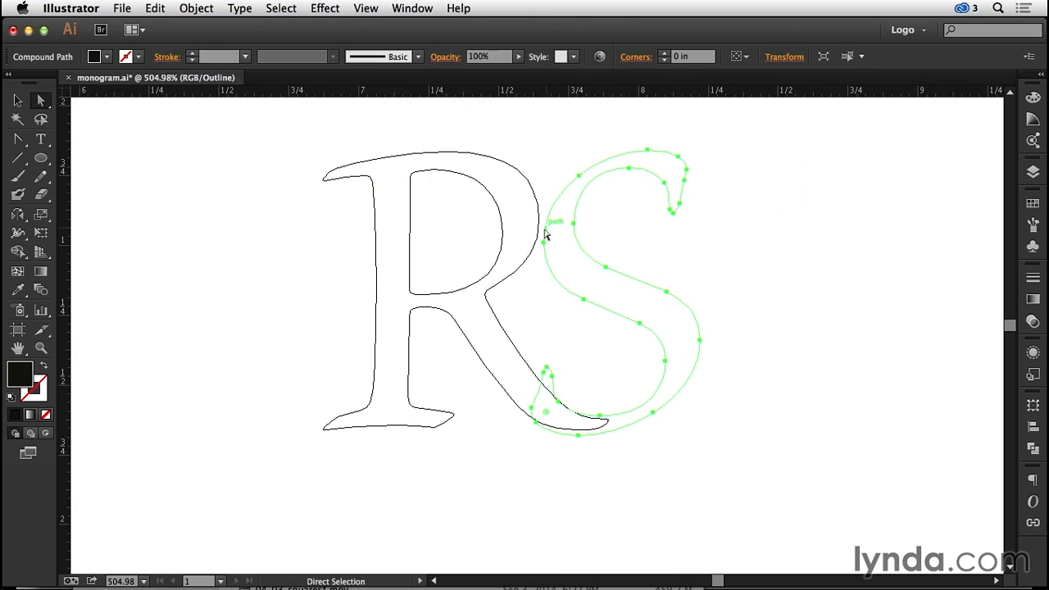
- Move the S clear of the R and select the anchor points around its lower tail
left_click_drag(551, 217, 688, 223)
left_click(632, 306)
left_click_drag(625, 312, 695, 413)
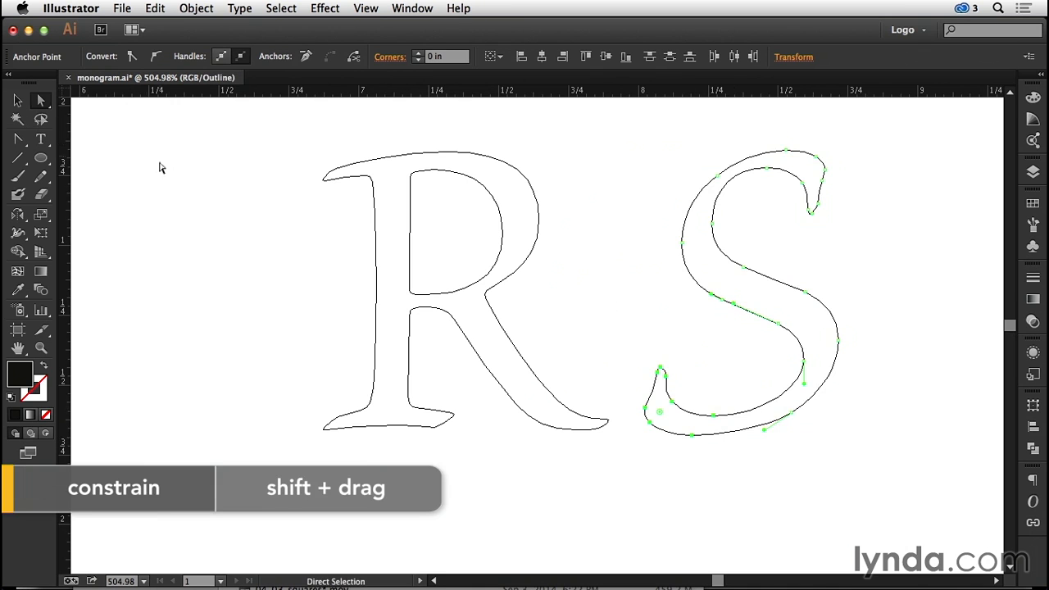
- Move the S back over the R and line up its lower tail curves with the end of the R's leg
left_click(17, 99)
left_click_drag(759, 273, 662, 281)
left_click_drag(492, 335, 679, 492)
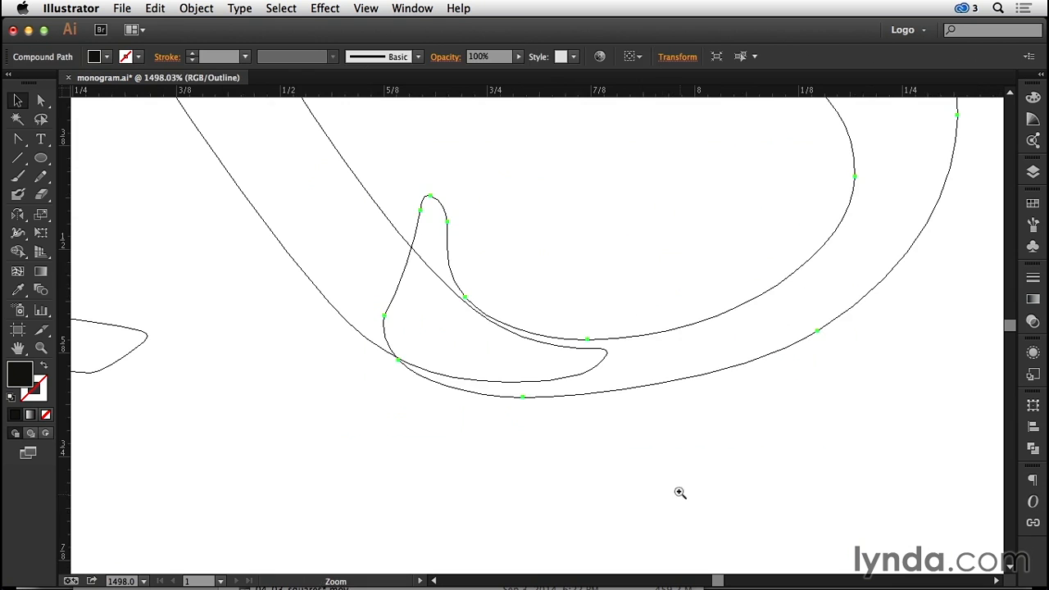
left_click_drag(602, 394, 585, 383)
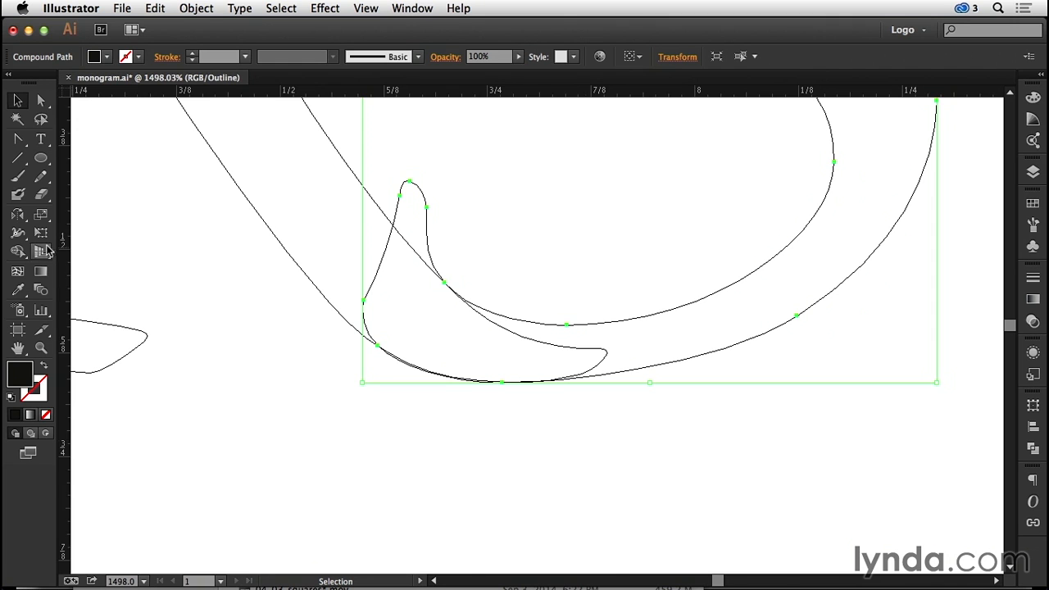
- Select both letters and check with Shape Builder where the S's inner curve meets the R's leg
left_click_drag(215, 416, 558, 203)
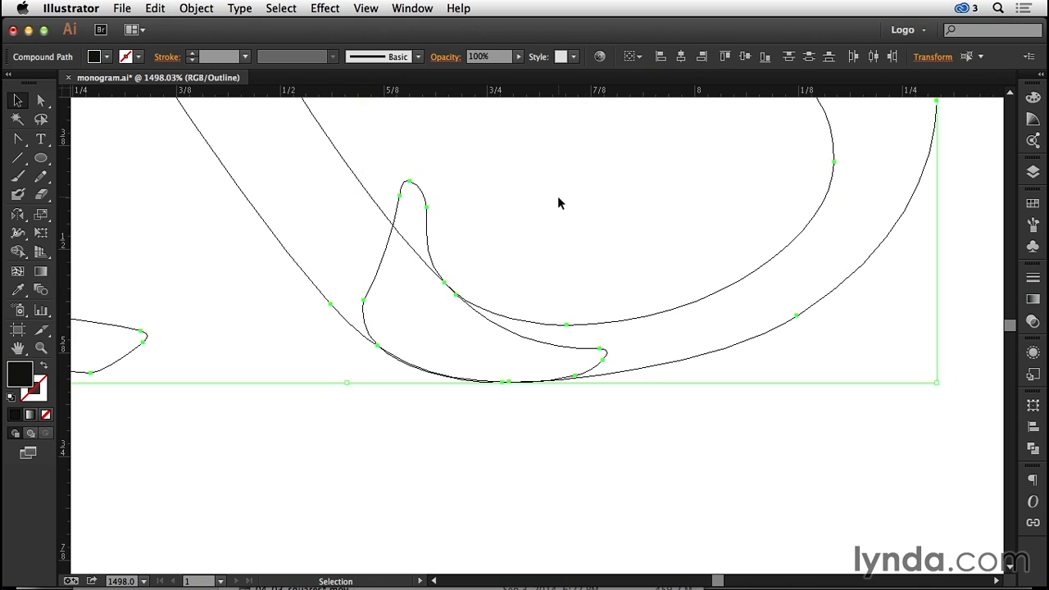
left_click(17, 252)
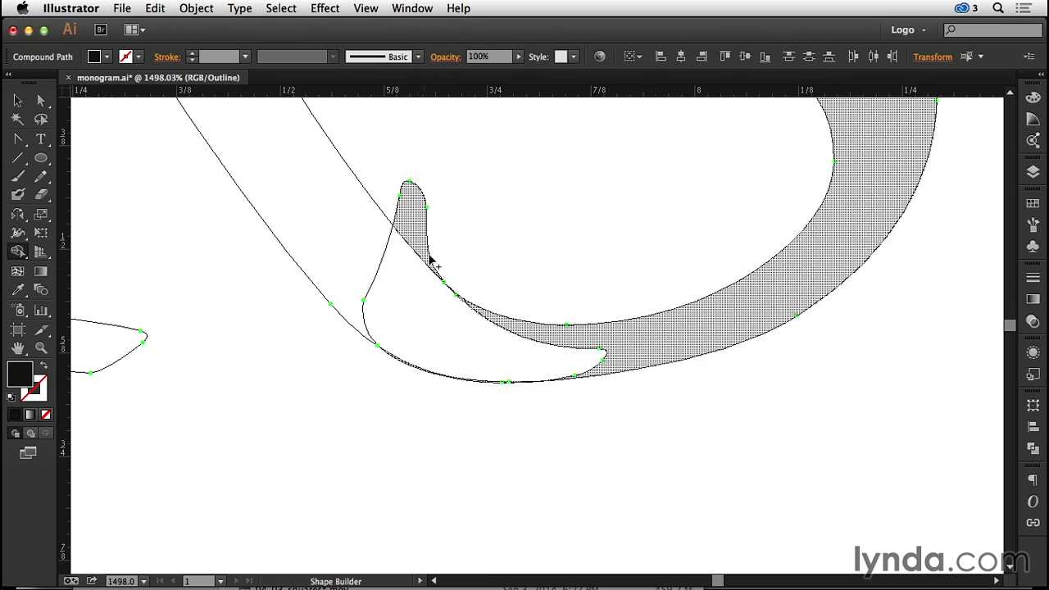
left_click_drag(461, 261, 423, 310)
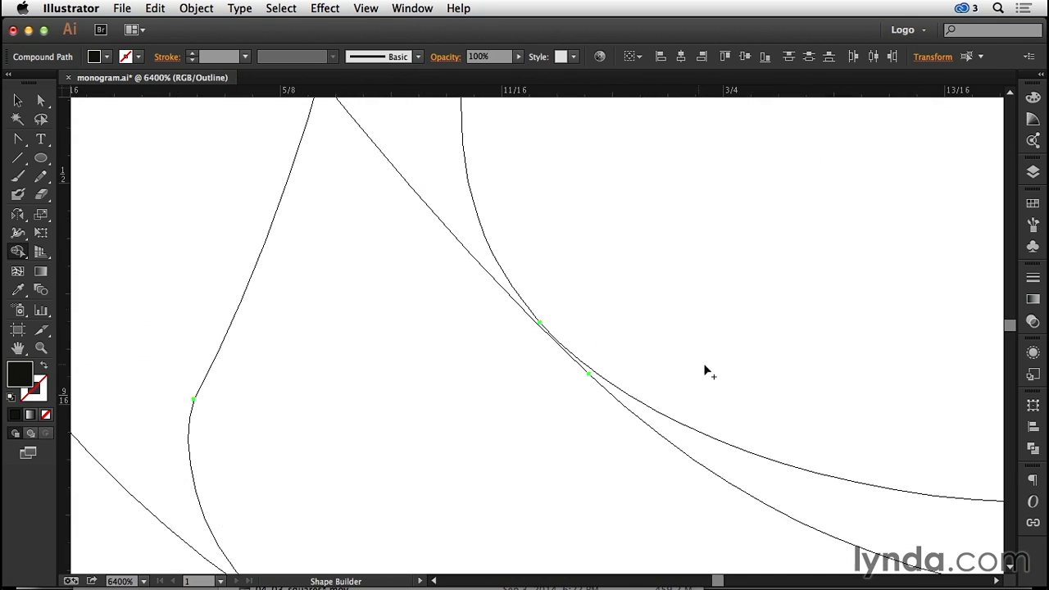
- Shift the S's inner anchor point slightly down onto the edge of the R's leg so the two outlines overlap
key("a")
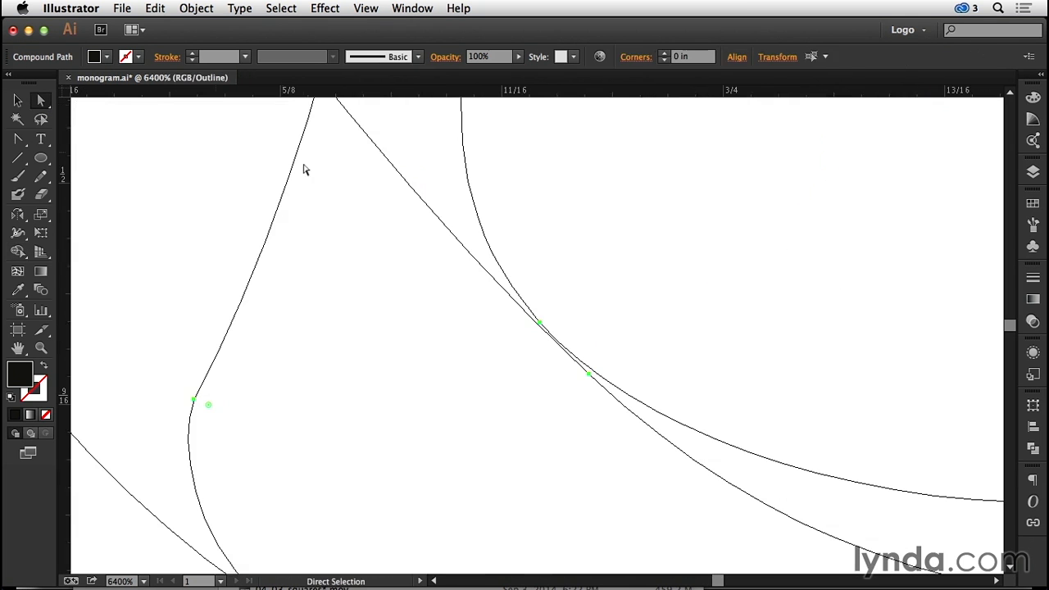
left_click(734, 245)
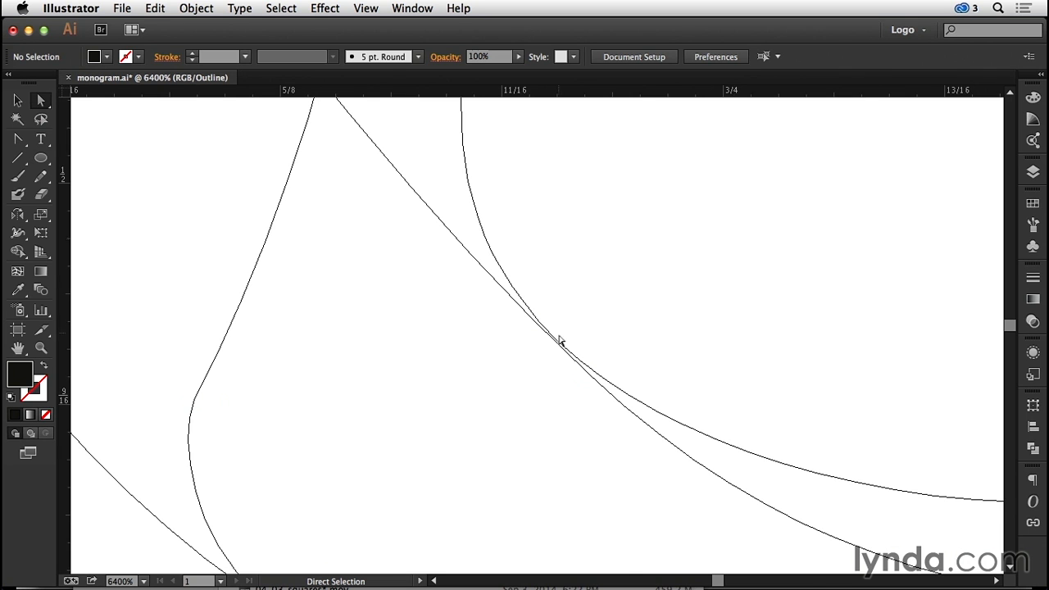
left_click(612, 386)
left_click(547, 327)
left_click_drag(541, 324, 538, 331)
- Reselect both letters and remove the tip of the S's tail protruding above the R's leg with Shape Builder
key("v")
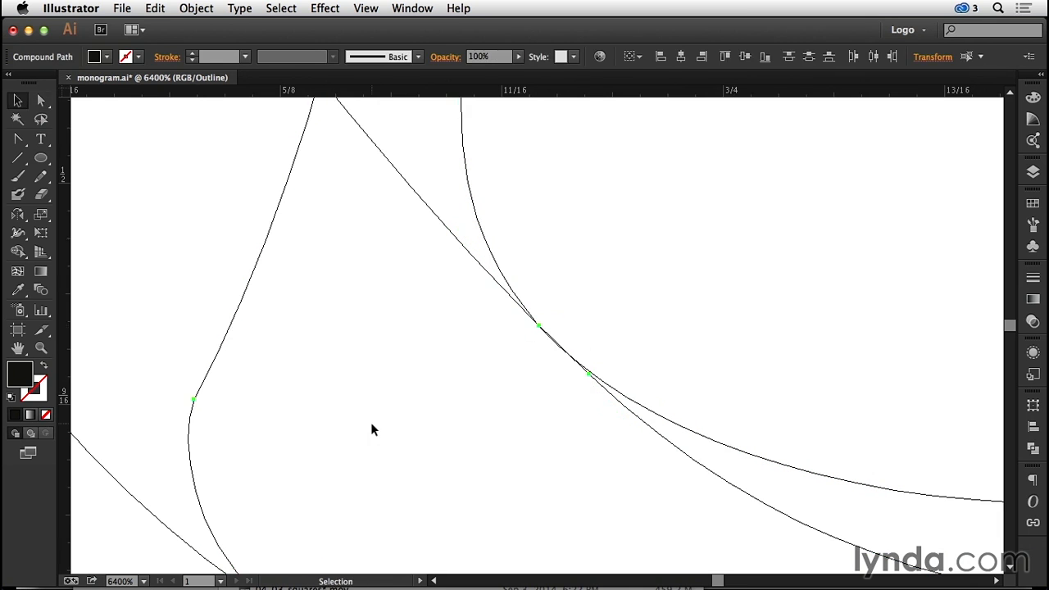
key("shift+m")
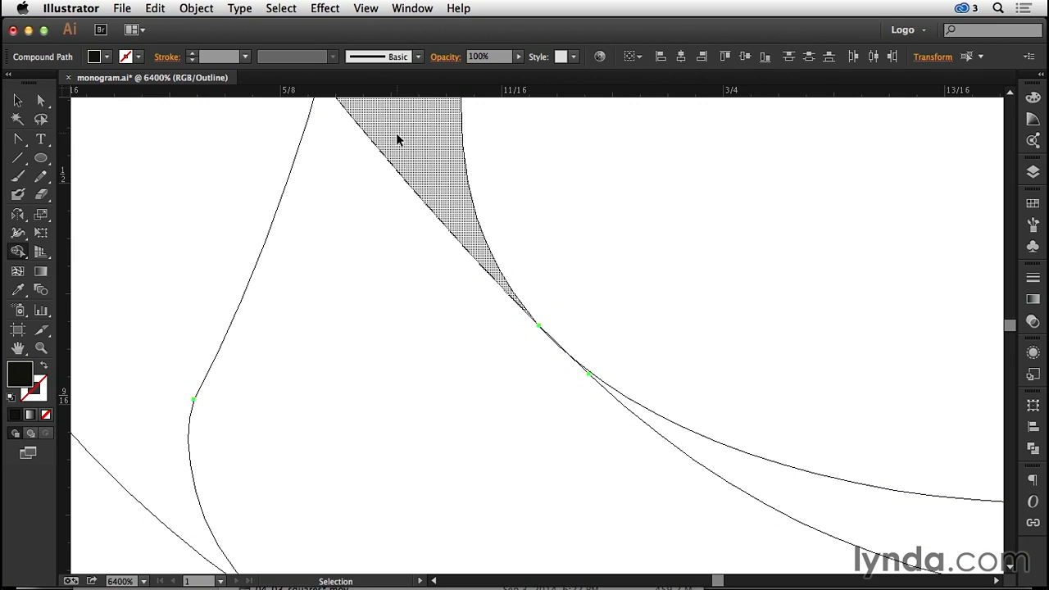
key("super+minus")
key("super+minus")
key("super+minus")
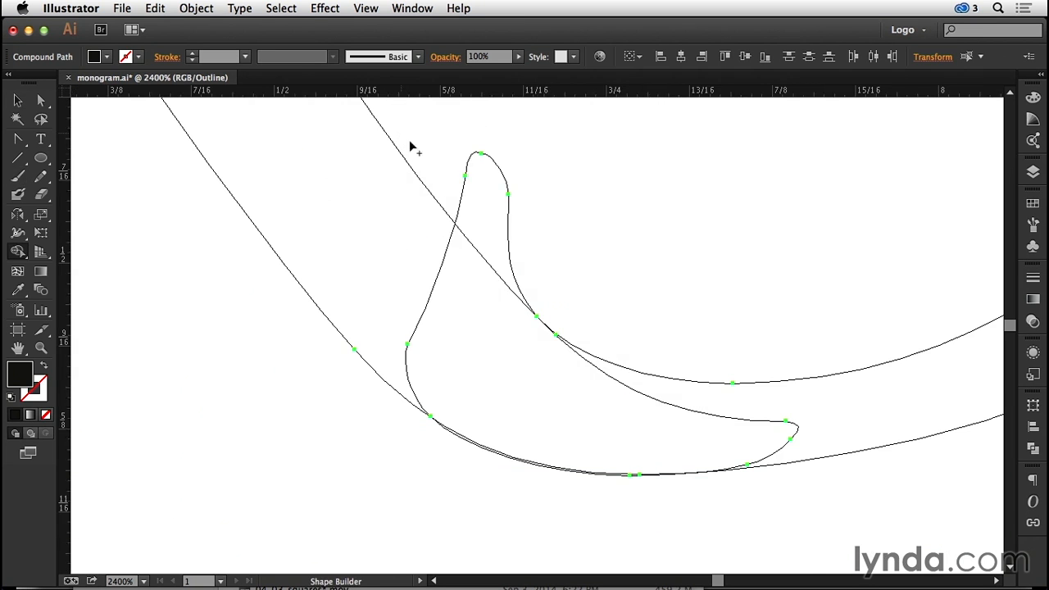
left_click(495, 187, "alt")
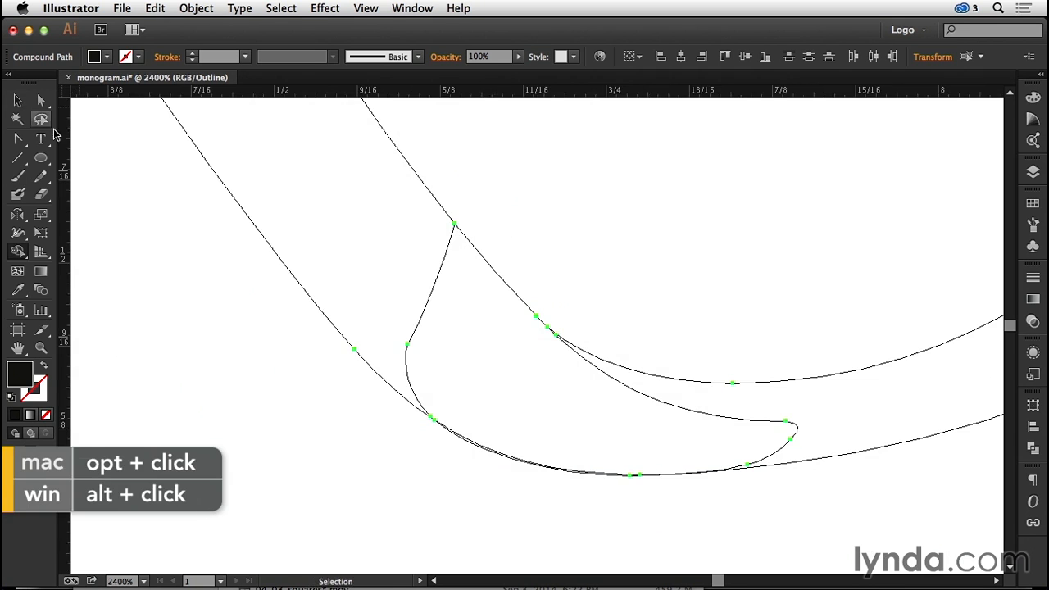
- Merge the overlapping regions of the R's leg and the S's tail into one continuous shape with Shape Builder
left_click_drag(299, 186, 480, 358)
mouse_move(594, 416)
left_mouse_down()
mouse_move(671, 428)
mouse_move(845, 418)
left_mouse_up()
key("v")
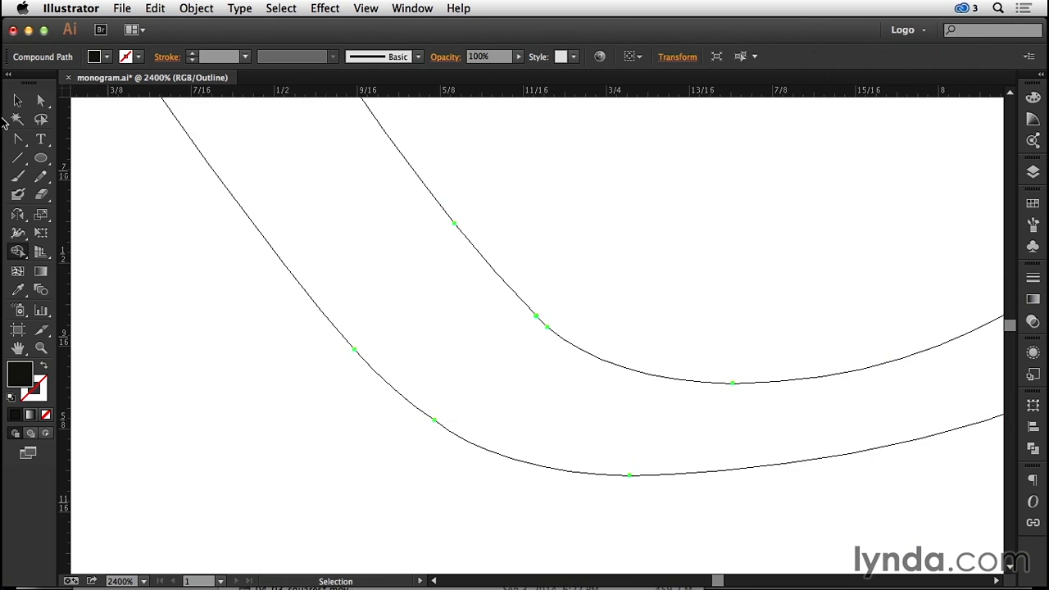
key("shift+m")
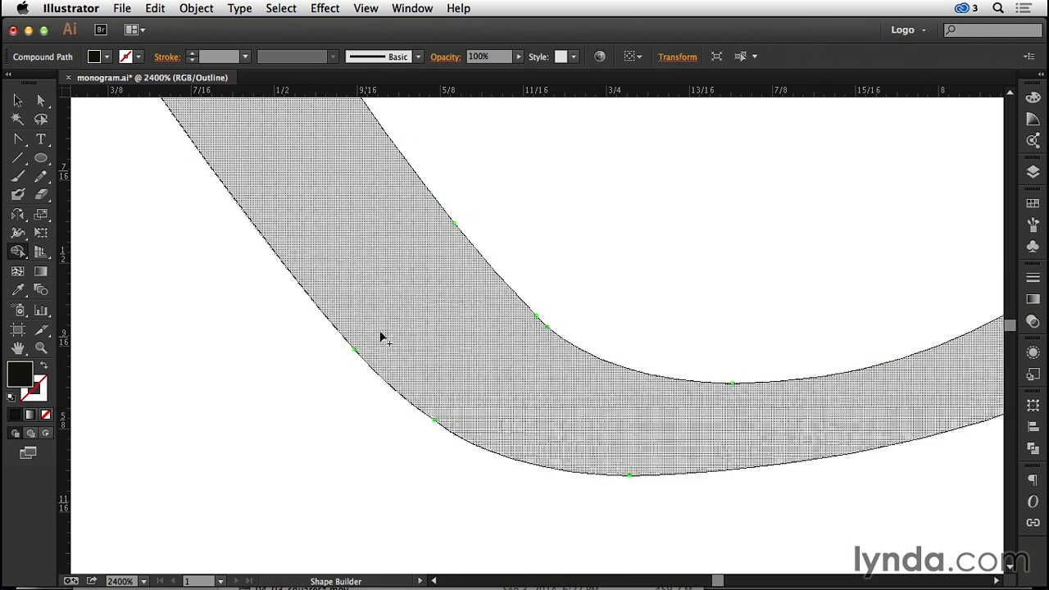
- Detach the Pen tool group as a floating toolbar near the joined curve
left_click(17, 138)
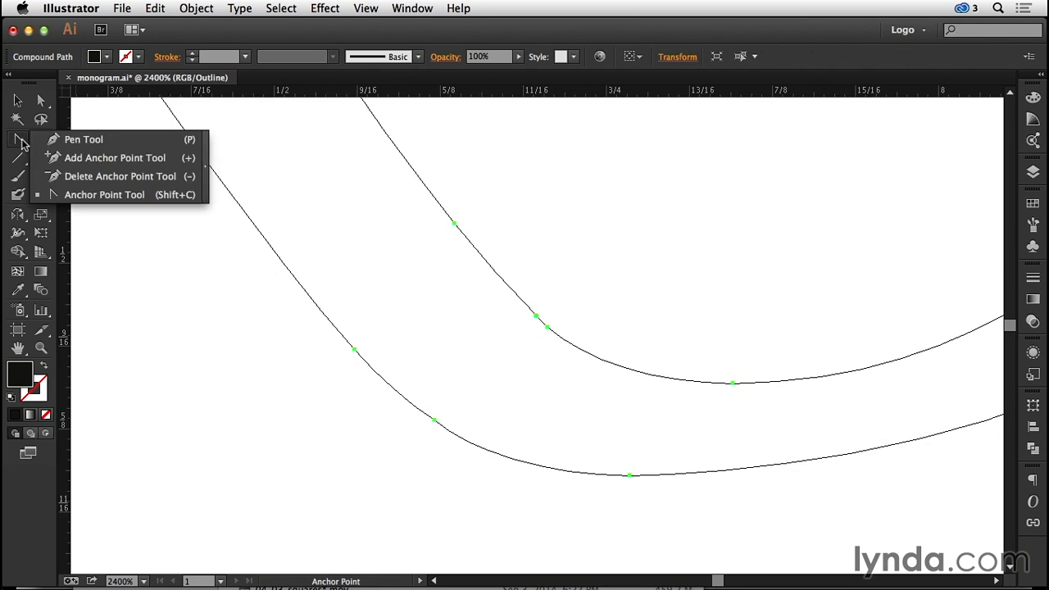
left_click(206, 154)
left_click_drag(53, 156, 655, 176)
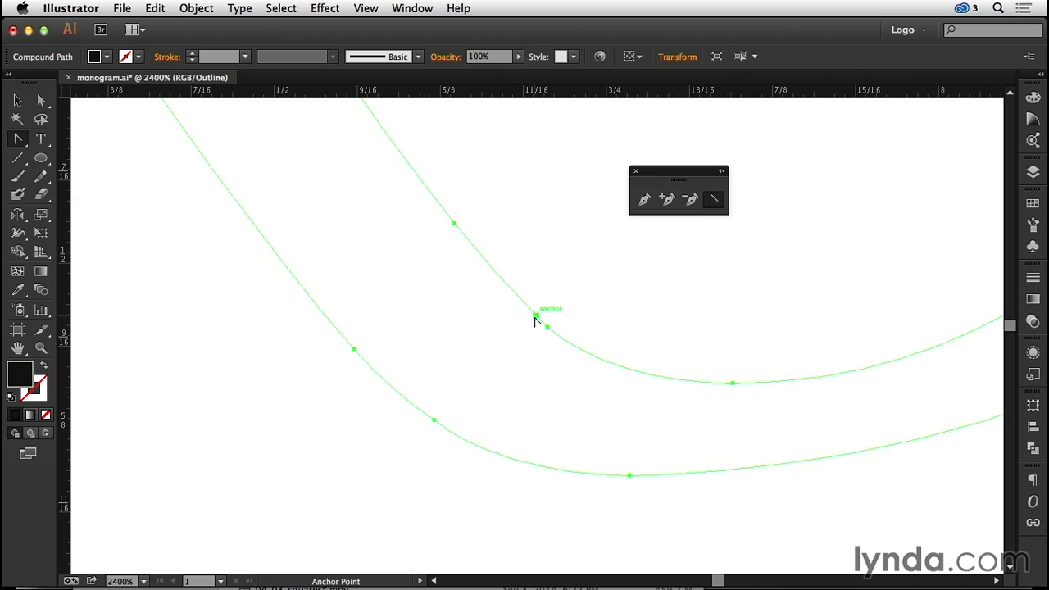
- Delete the two adjacent extra anchor points on the inner curve where the letters join
left_click(692, 201)
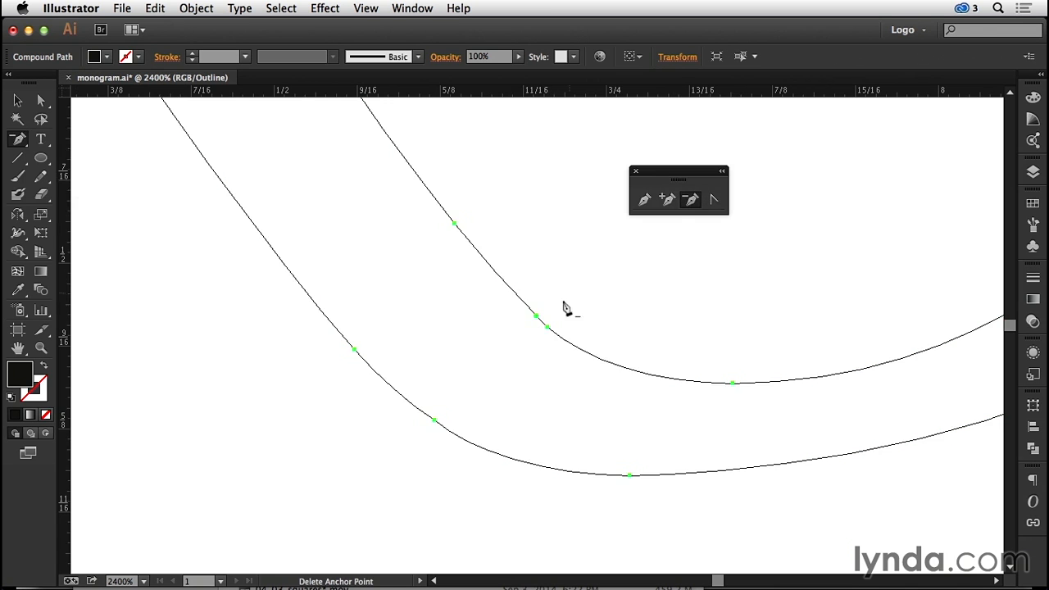
left_click(538, 319)
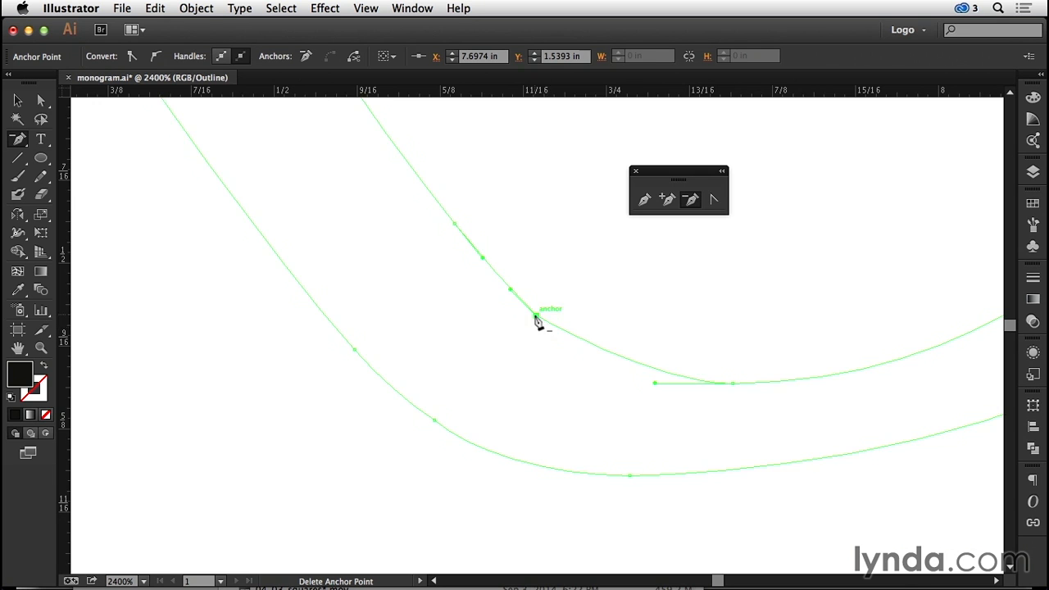
left_click(537, 319)
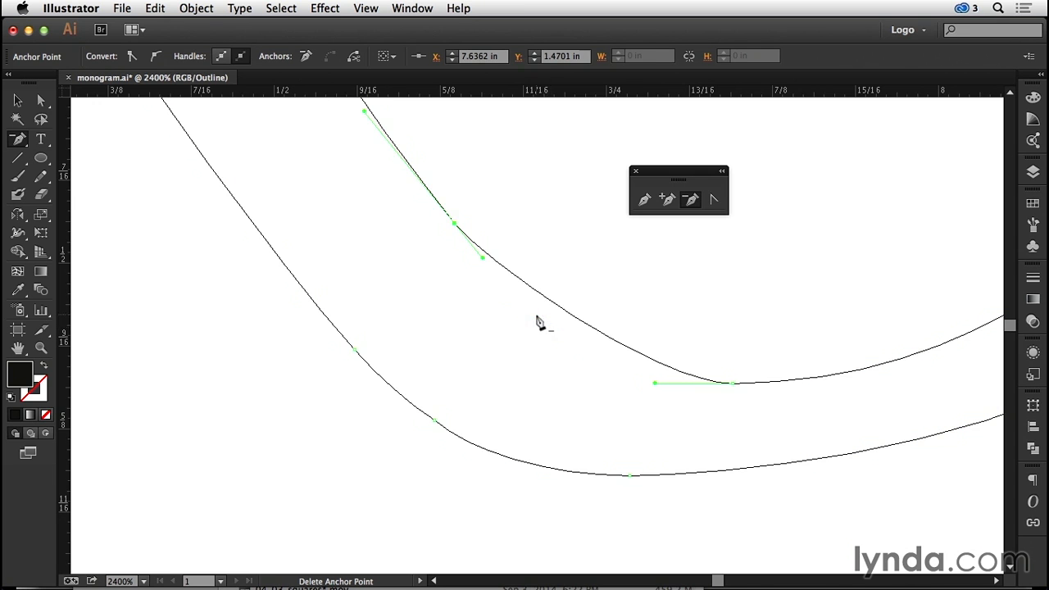
- Pull longer horizontal handles from the inner curve's lowest anchor with the Anchor Point tool, and nudge that anchor up two increments
left_click(714, 199)
left_click_drag(733, 384, 623, 380)
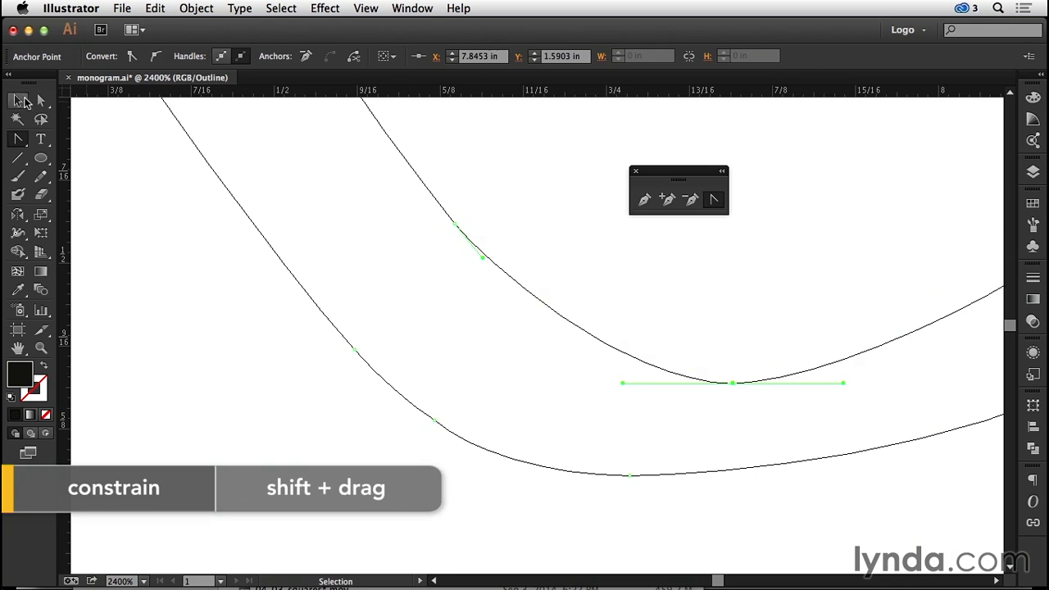
key("a")
key("Up")
key("Up")
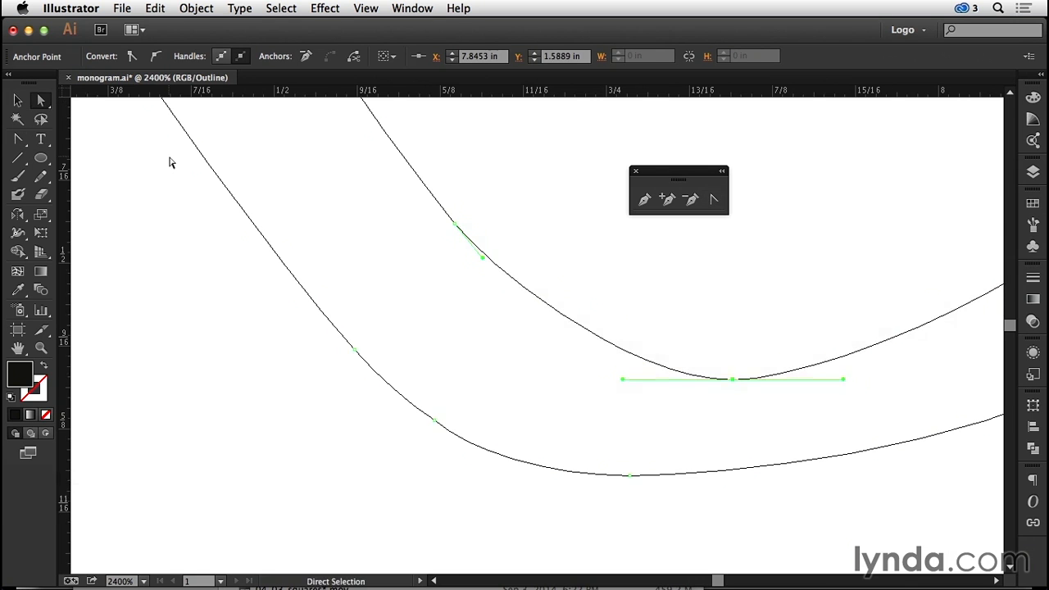
- Smooth the outer curve by lengthening the handles of its lowest anchor and moving that anchor right to about X 7.81 in
left_click(196, 277)
key("super+minus")
key("super+minus")
key("super+minus")
key("super+minus")
key("super+minus")
key("super+minus")
left_click_drag(709, 382, 885, 503)
left_click(548, 360)
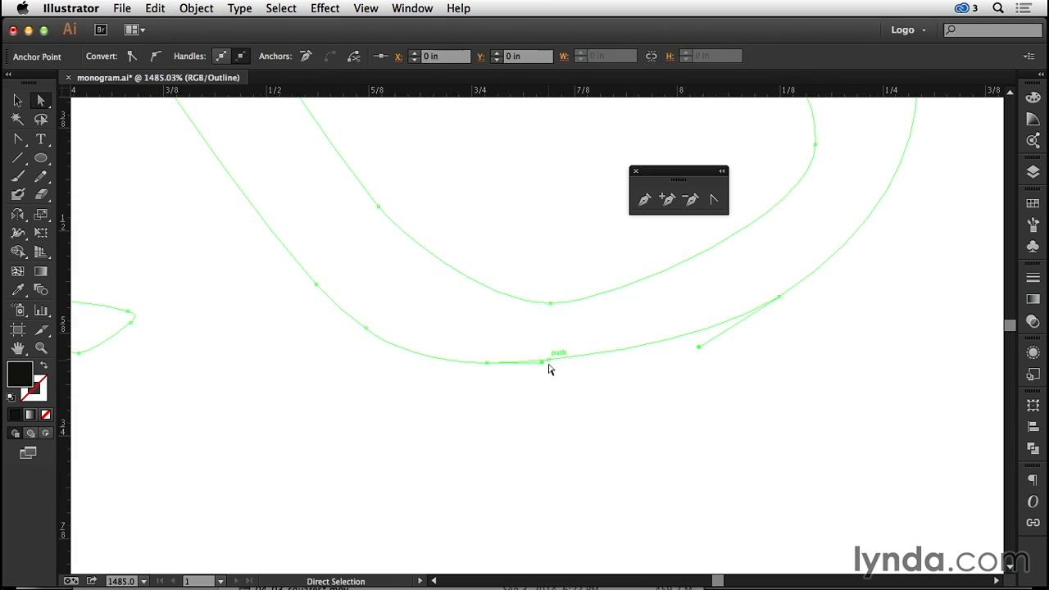
left_click(488, 362)
left_click_drag(544, 367, 587, 372)
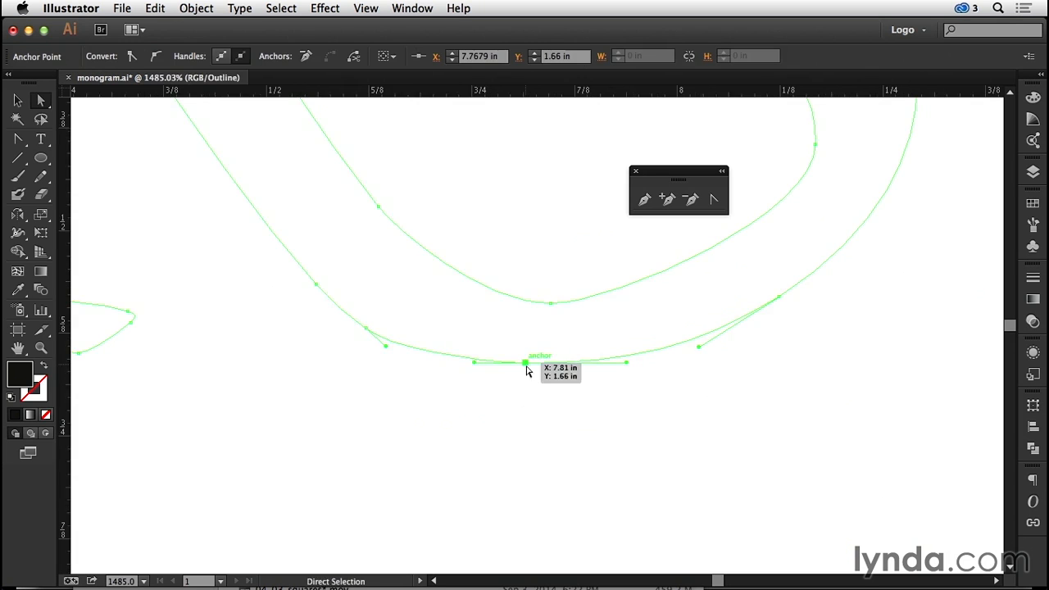
left_click(522, 403)
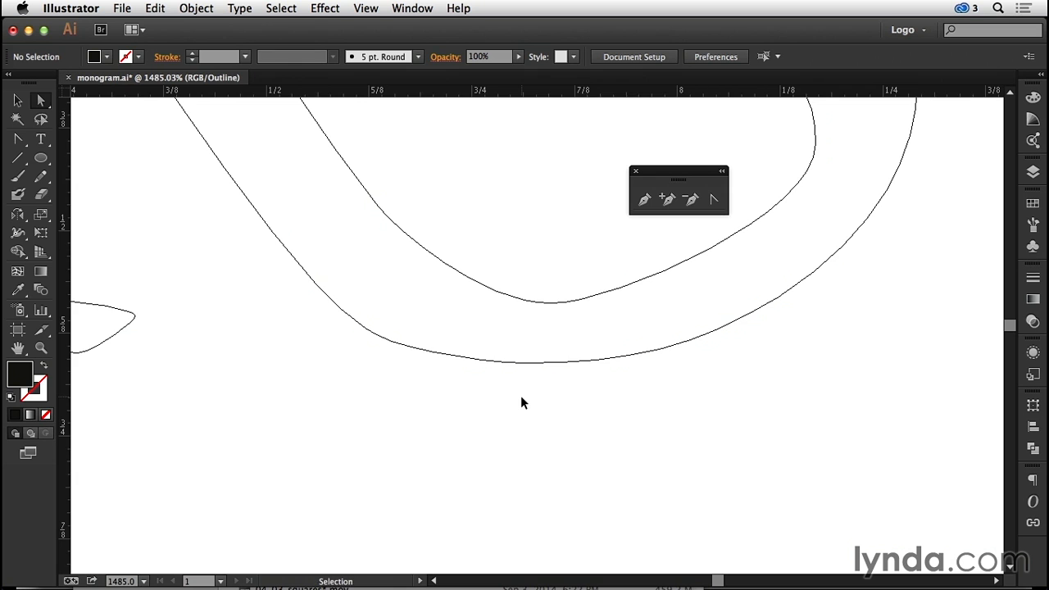
- Return the artwork to Preview mode and move the floating Pen tools away from the finished RS monogram
key("super+minus")
key("super+minus")
key("super+minus")
key("super+minus")
key("super+minus")
key("super+minus")
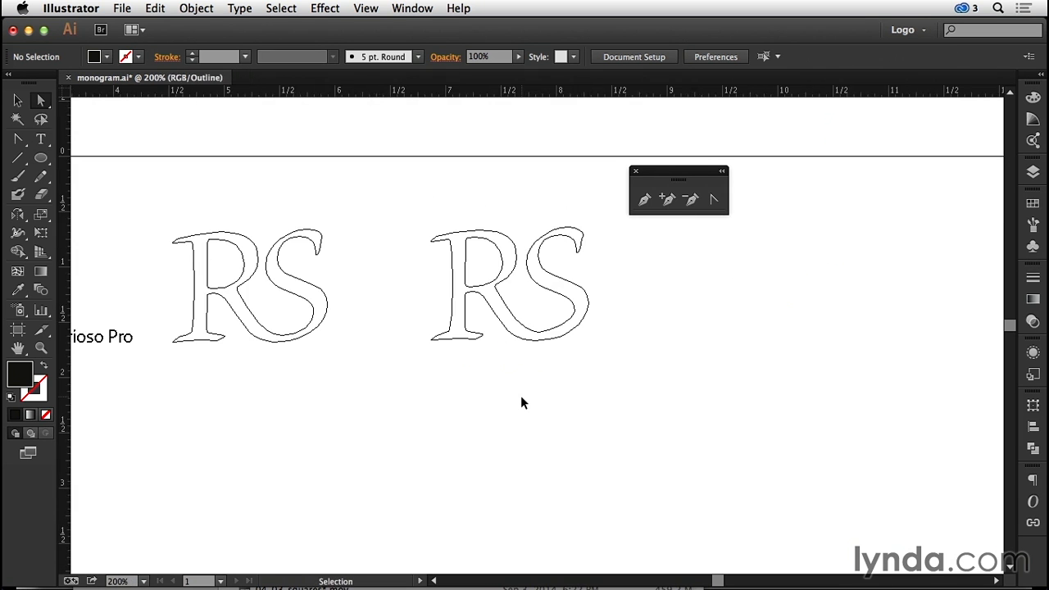
key("super+y")
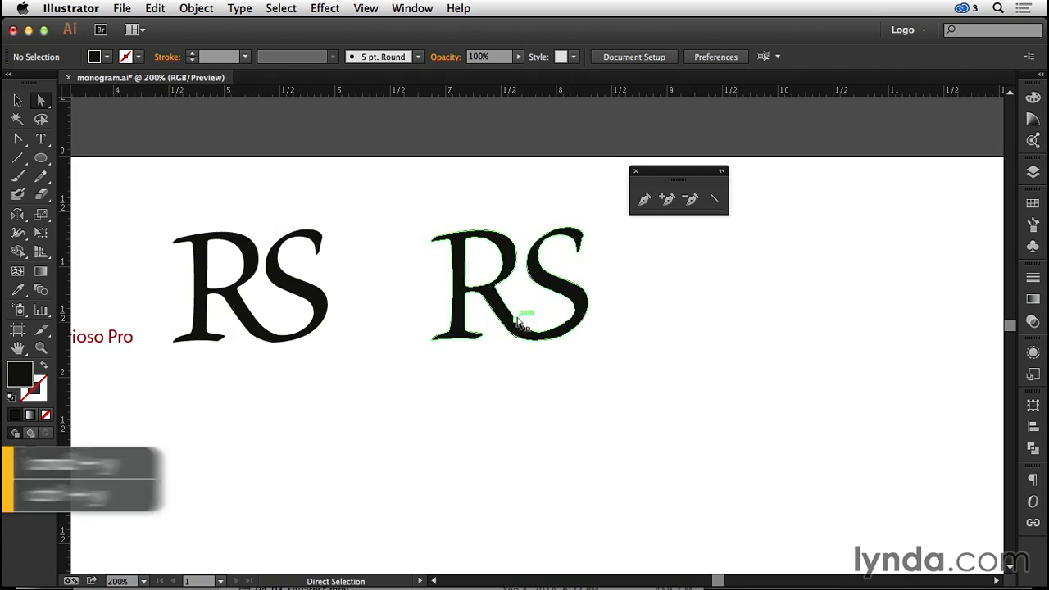
left_click_drag(335, 409, 539, 427)
left_click_drag(503, 464, 503, 396)
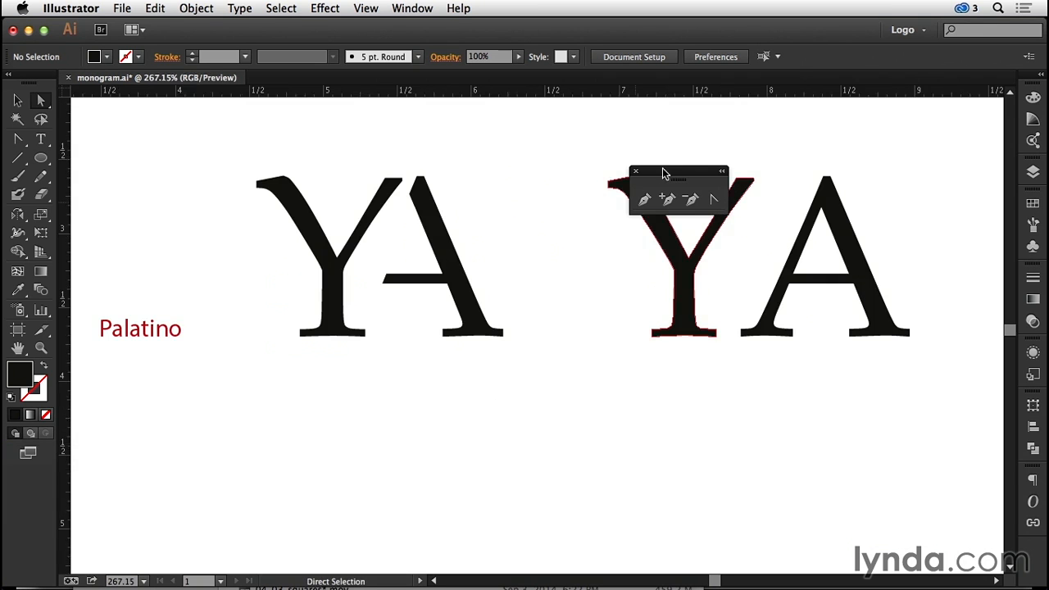
left_click_drag(662, 171, 144, 122)
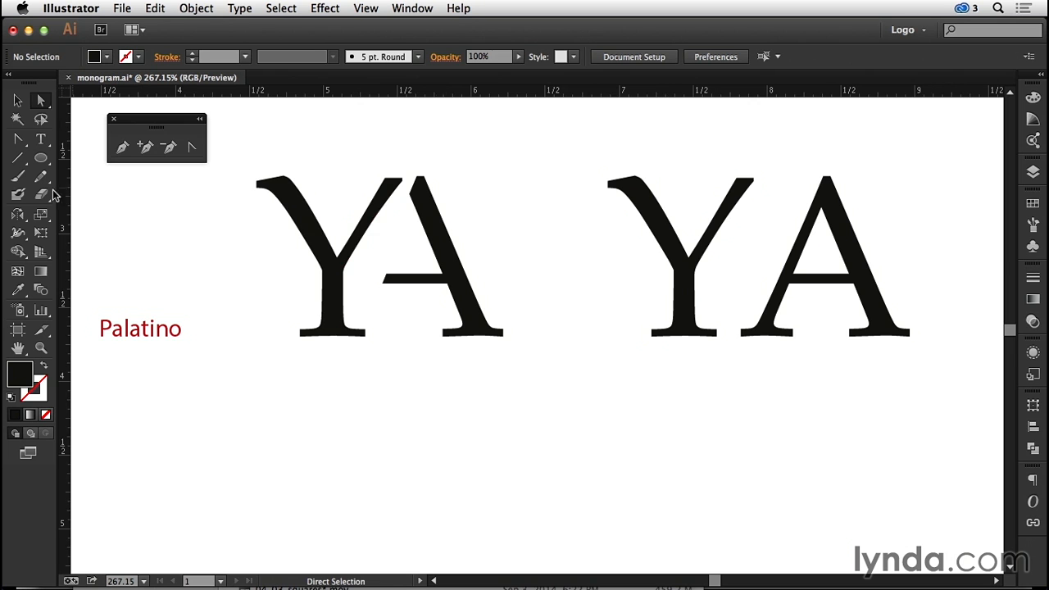
- Erase the left leg of the A in the right-hand YA pair with the Eraser tool, keeping the crossbar
key("shift+e")
left_click_drag(542, 134, 942, 436)
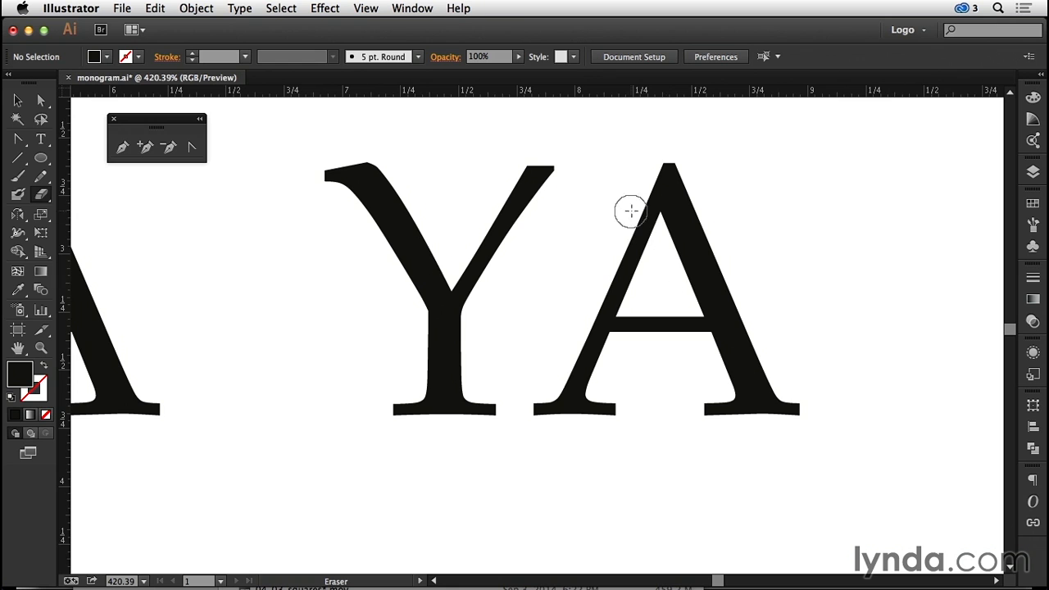
mouse_move(638, 232)
left_mouse_down()
mouse_move(631, 201)
mouse_move(619, 292)
mouse_move(598, 294)
mouse_move(620, 296)
mouse_move(604, 294)
mouse_move(578, 341)
mouse_move(616, 353)
mouse_move(561, 384)
mouse_move(544, 415)
mouse_move(597, 383)
mouse_move(615, 403)
left_mouse_up()
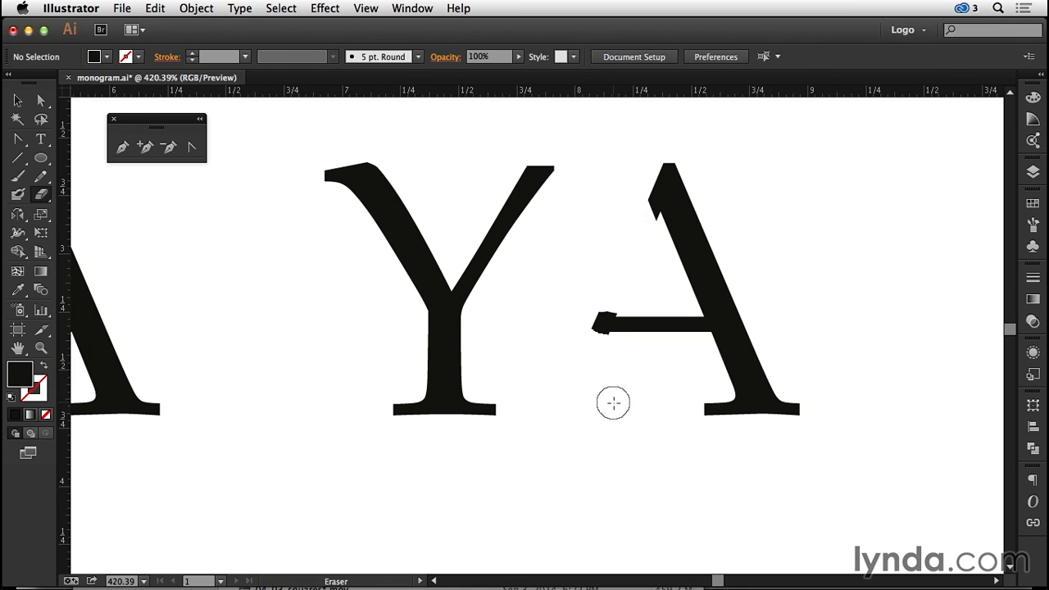
- Draw two slanted cutting lines with the Line Segment tool, across the stub near the A's apex and the crossbar's ragged end
left_click(18, 157)
key("super+space")
left_click_drag(558, 124, 847, 435)
left_click_drag(481, 254, 448, 172)
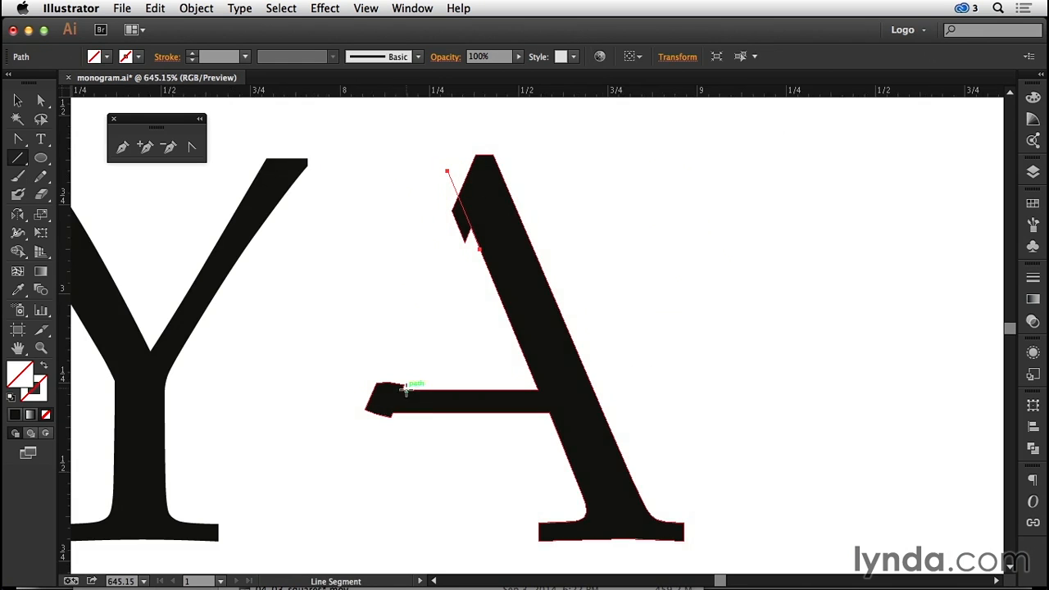
left_click_drag(392, 414, 409, 366)
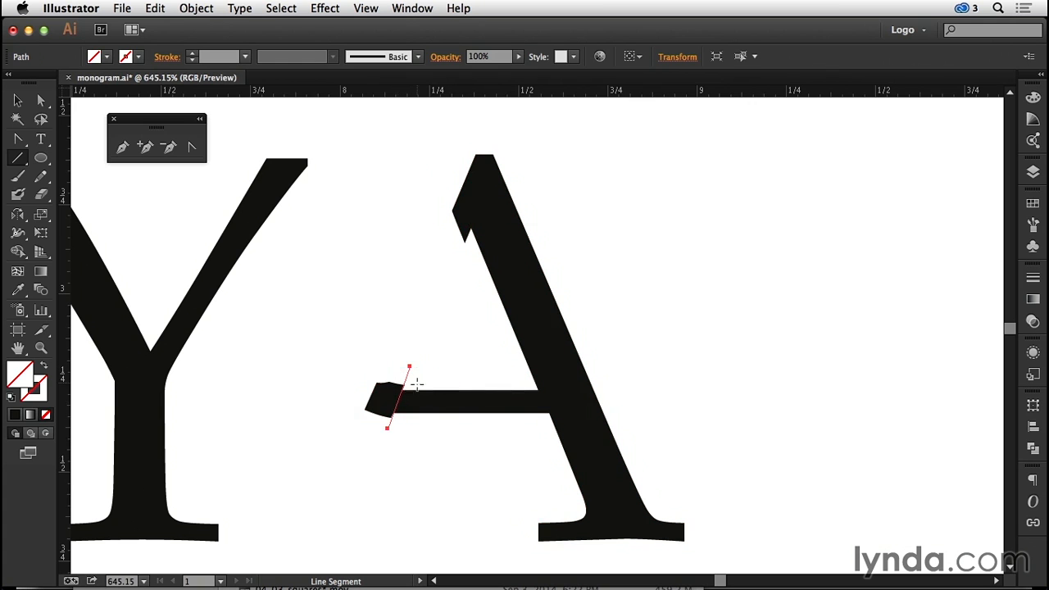
- Divide the A along the two slanted cutting lines with the Pathfinder Divide operation
left_click(18, 99)
left_click_drag(348, 129, 655, 472)
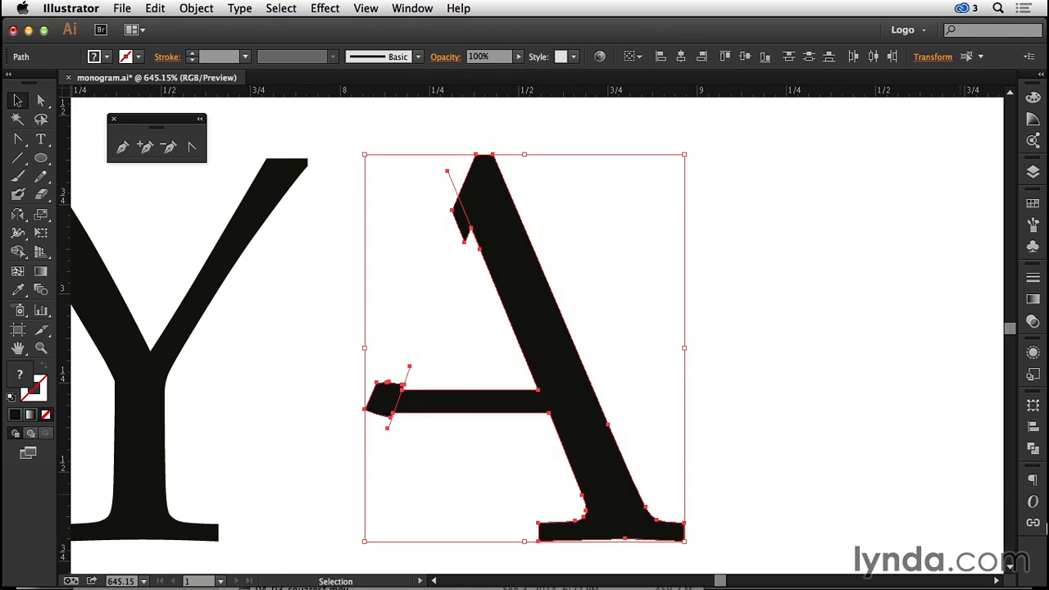
left_click(1032, 448)
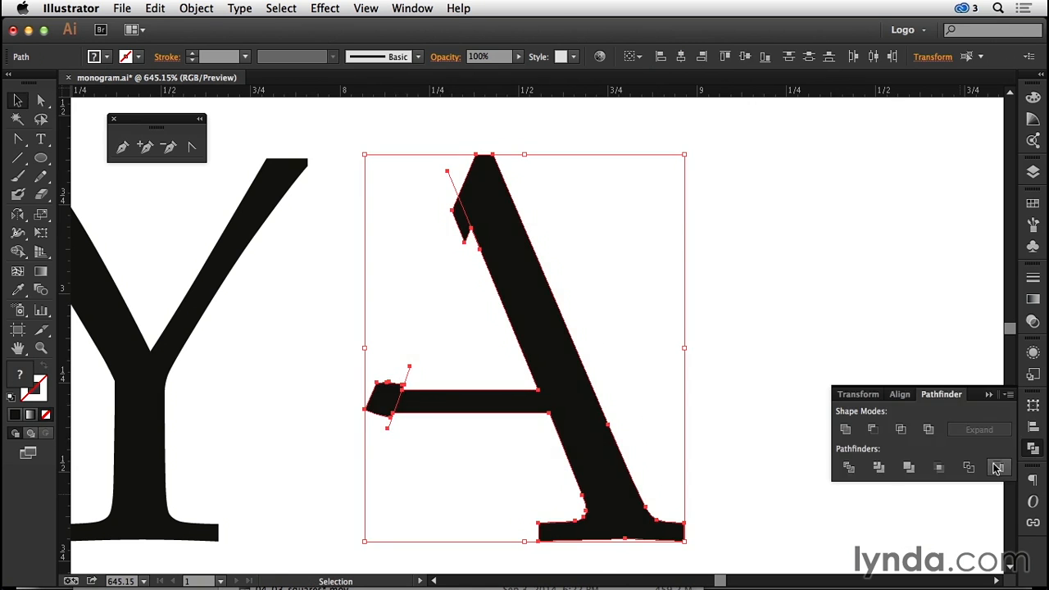
left_click(849, 468)
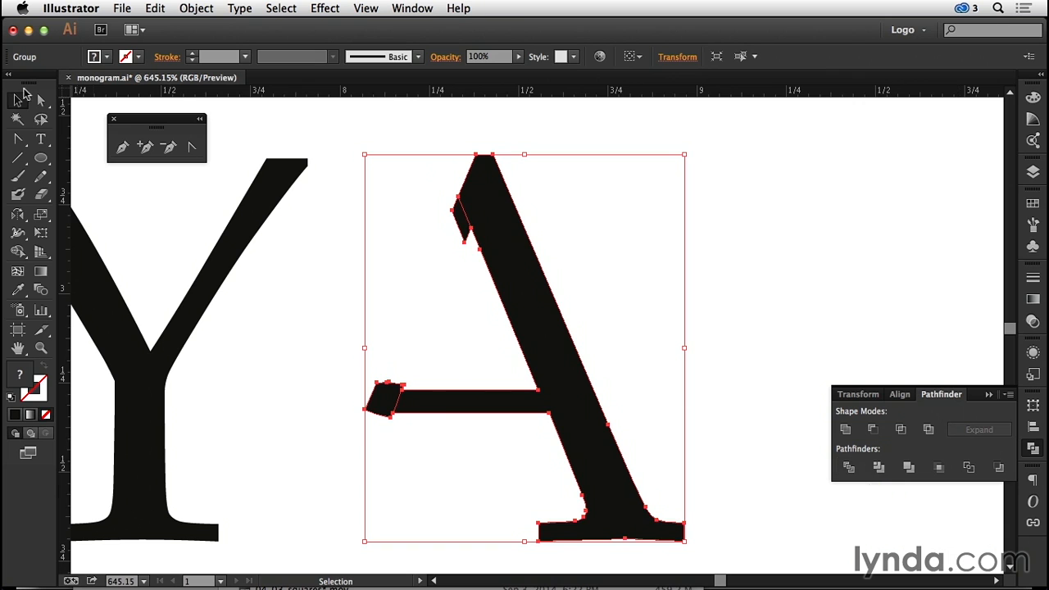
- Delete the cut-off stub near the A's apex and the ragged piece at the crossbar's end
left_click(39, 98)
left_click(331, 136)
left_click(463, 221)
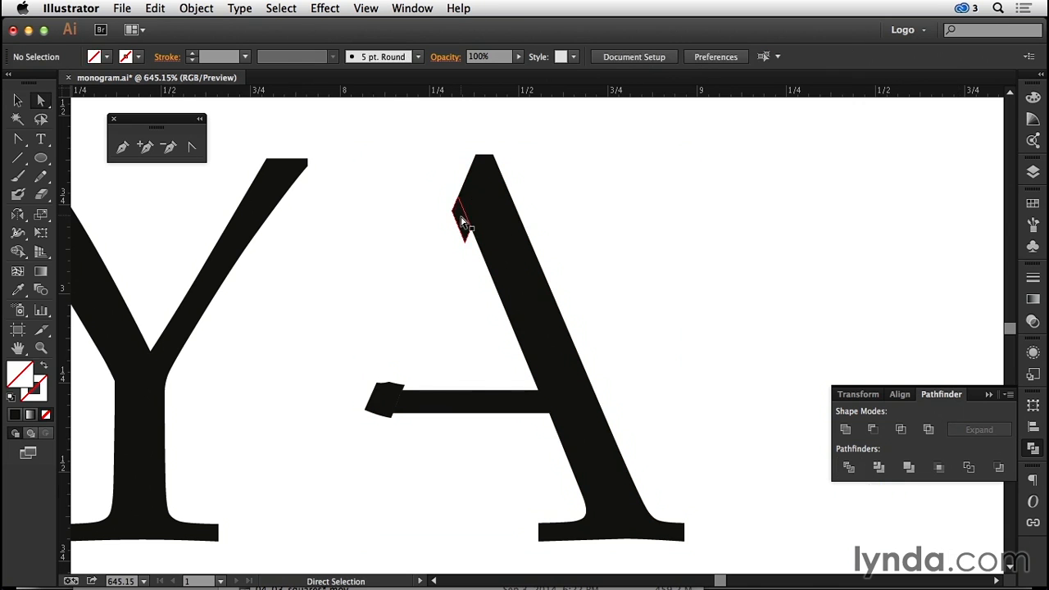
left_click(463, 221)
key("Delete")
left_click(380, 399)
key("Delete")
- Draw a small rectangle over the thin spur at the crossbar's end, with its base on the crossbar's upper edge
key("super+space")
left_click_drag(356, 354, 446, 408)
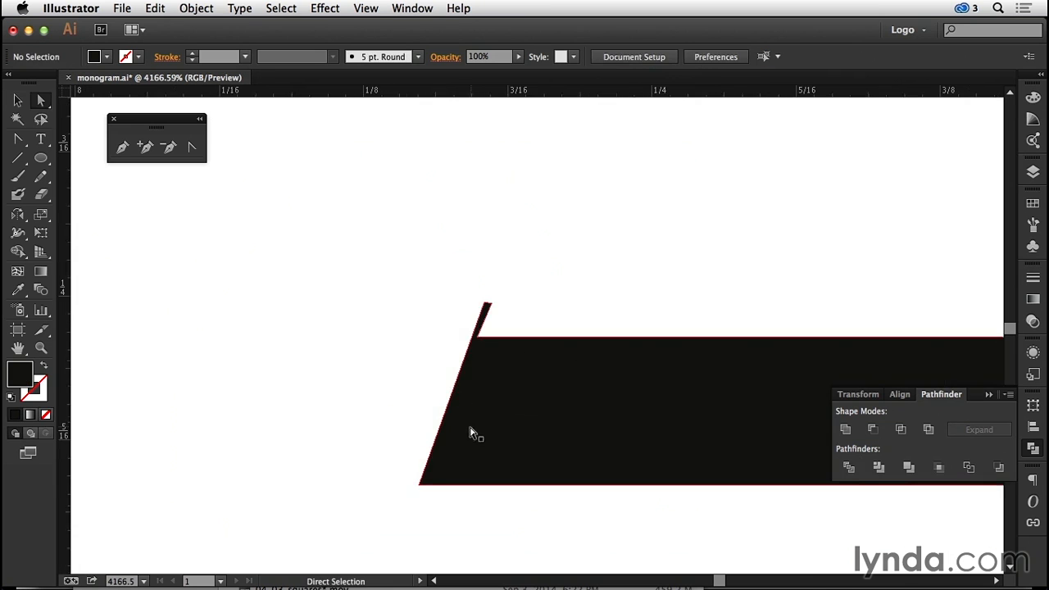
left_click(496, 298)
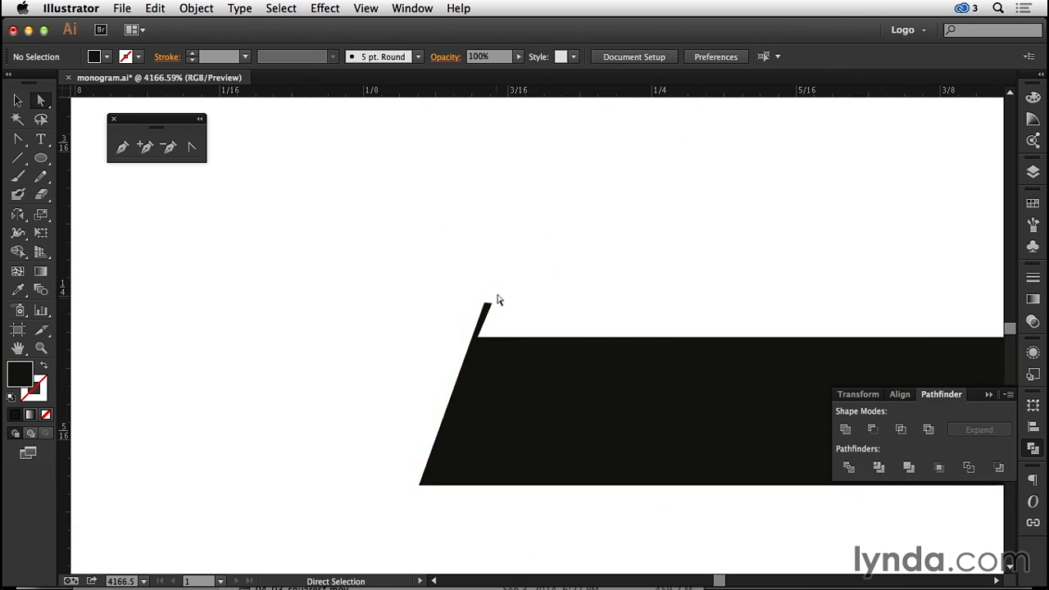
left_click(42, 158)
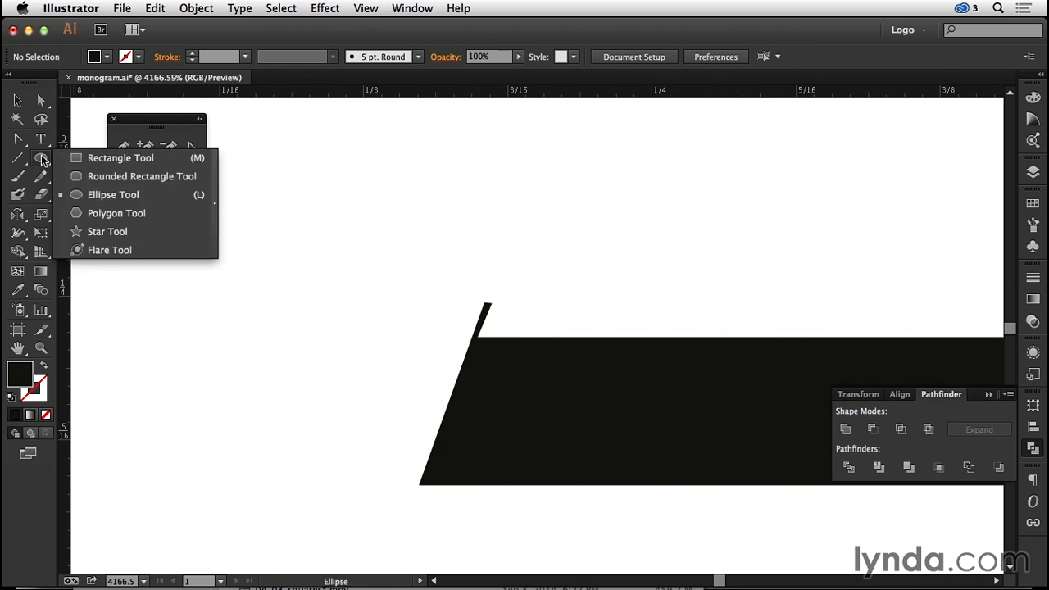
left_click(115, 157)
left_click_drag(498, 337, 432, 274)
- Remove the small rectangle and the spur beneath it from the A with the Shape Builder tool
key("v")
left_click(570, 403, "shift")
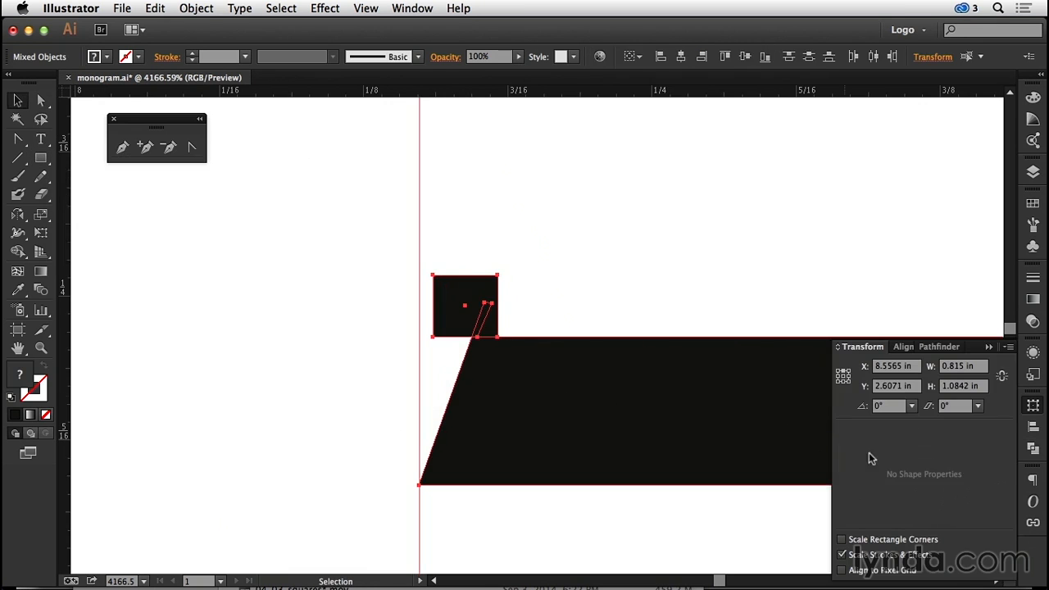
left_click(1032, 448)
key("shift+m")
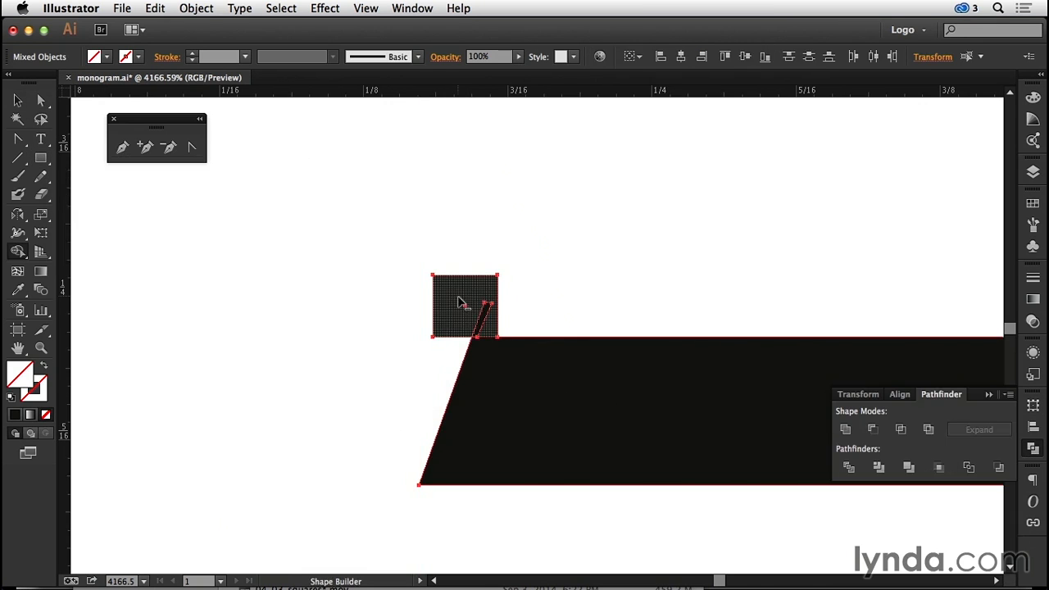
left_click(490, 326, "alt")
key("v")
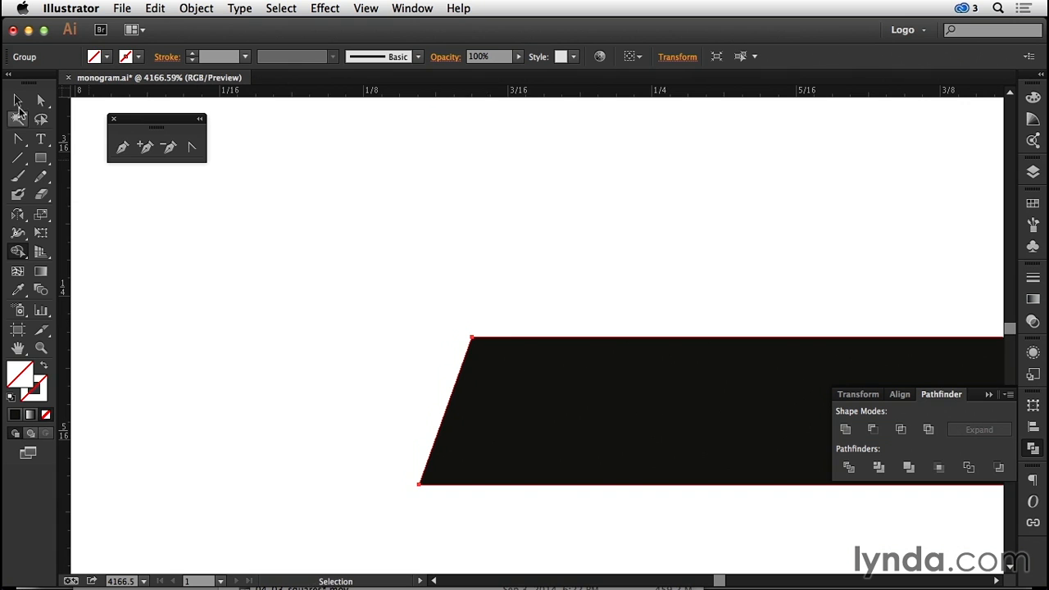
left_click(309, 315)
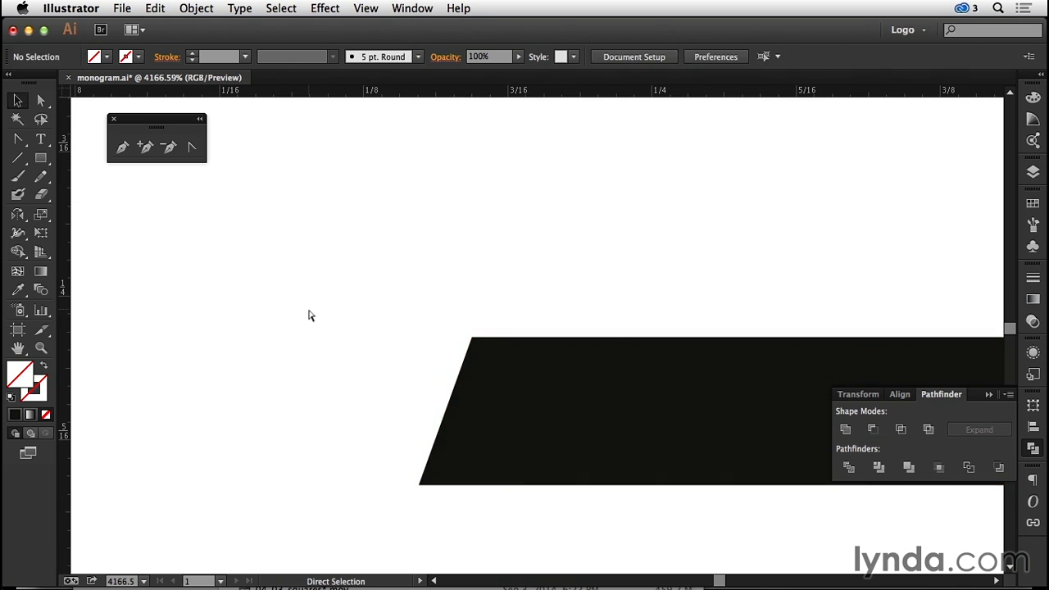
- Move the trimmed A left toward the Y so its crossbar tucks under the Y's right arm
key("super+minus")
key("super+minus")
key("super+minus")
key("super+minus")
key("super+minus")
key("super+minus")
left_click(670, 297)
left_click_drag(670, 297, 549, 296)
left_click(566, 521)
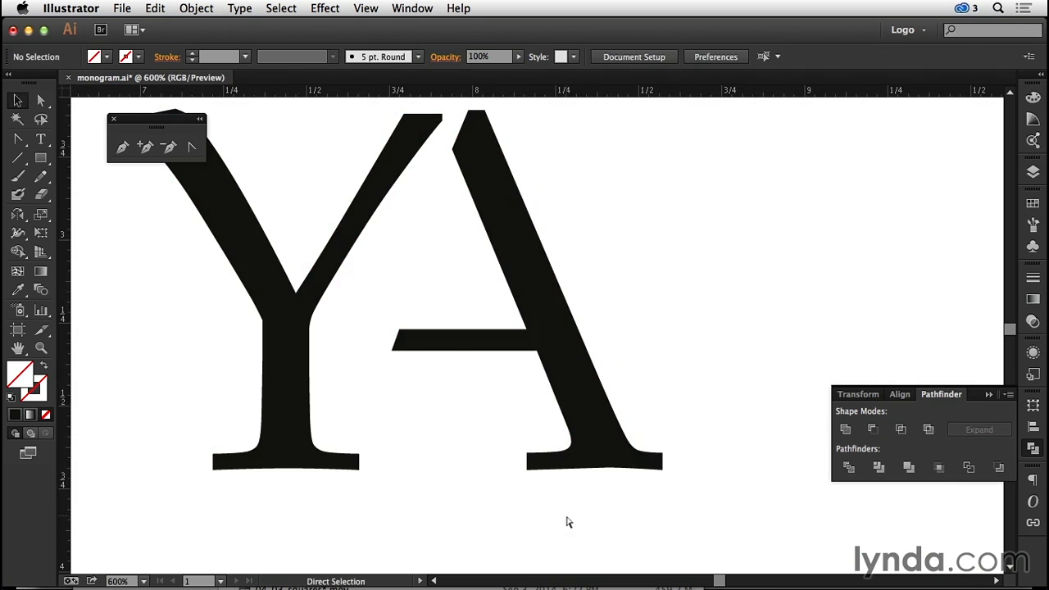
- Move the O of the black SO pair down and left so it overlaps the lower bowl of the S
key("super+minus")
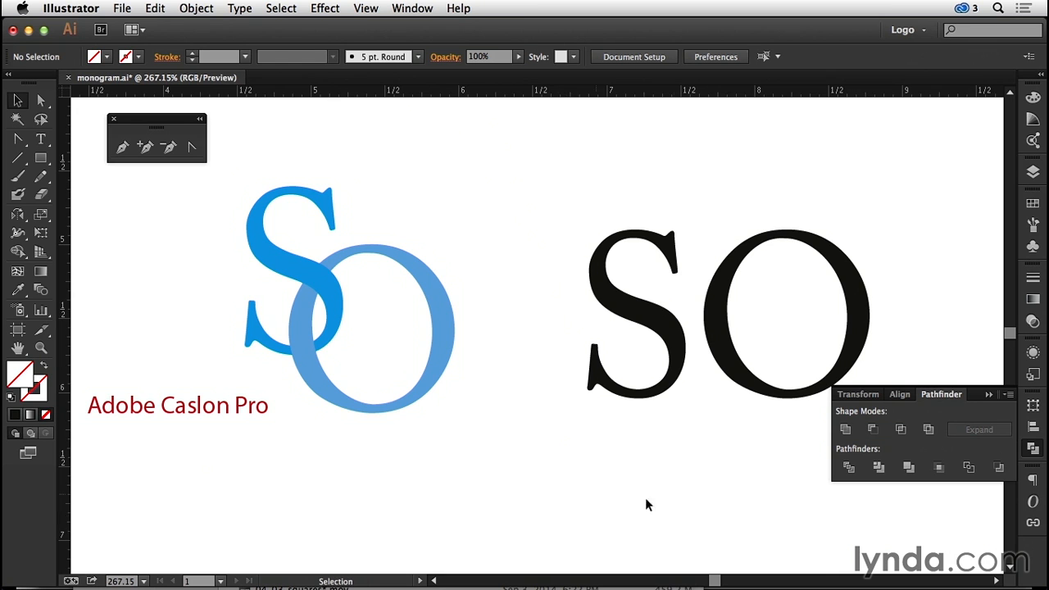
left_click(720, 296)
left_click_drag(720, 296, 638, 363)
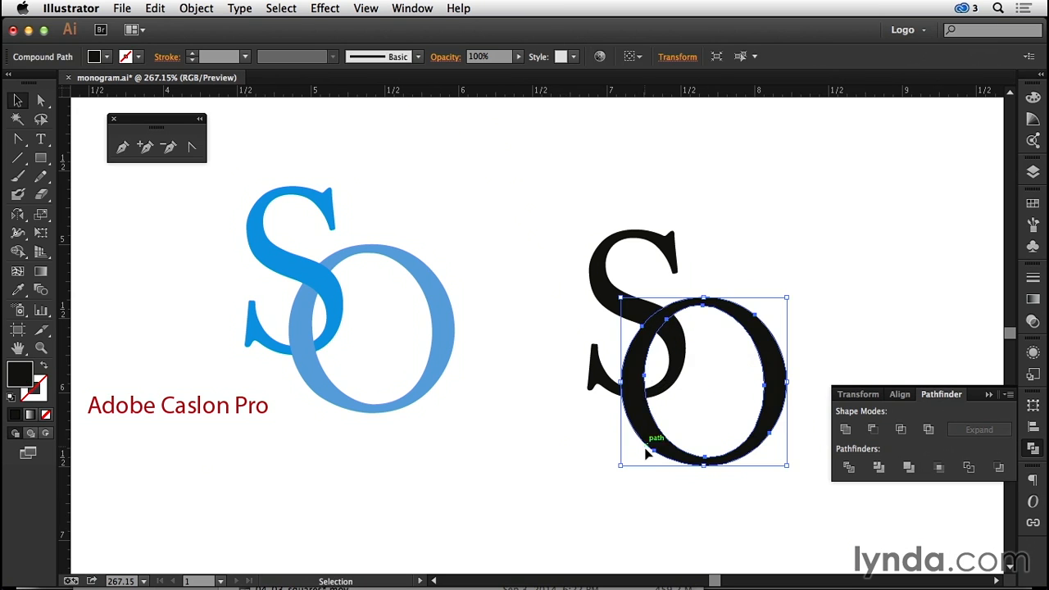
- Fill both the overlapping S and O with the brighter blue swatch from the last color group
left_click(610, 274, "shift")
left_click(107, 57)
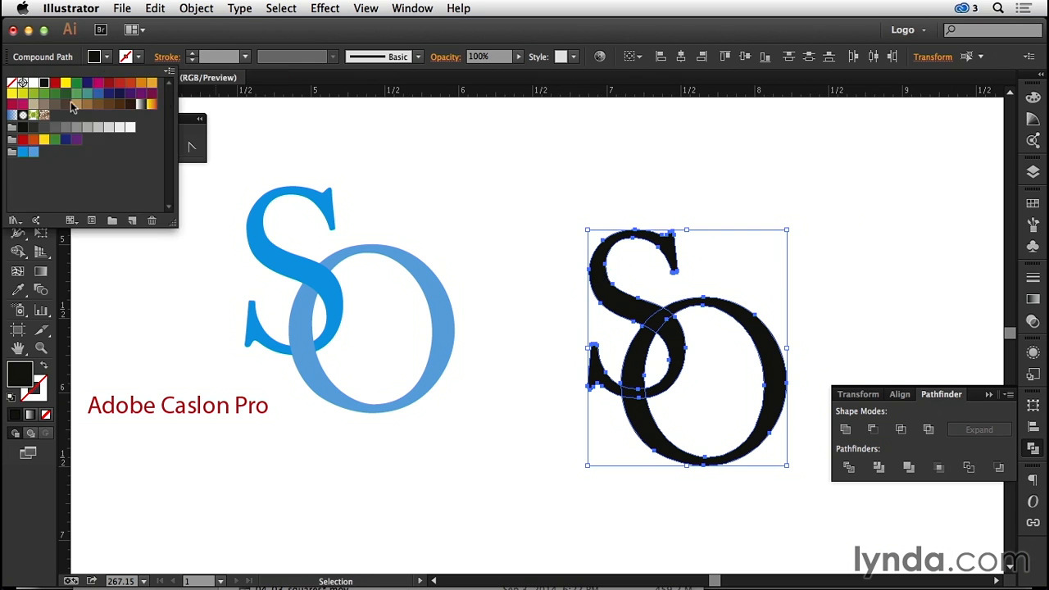
left_click(23, 151)
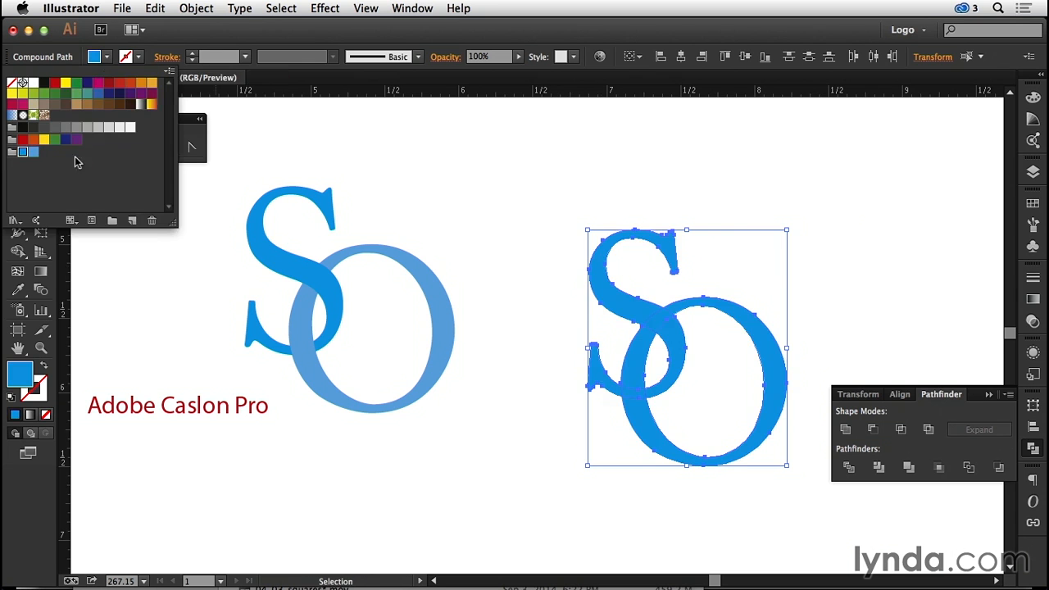
left_click(754, 183)
- Fill only the O with the lighter blue swatch from the same color group
left_click(738, 328)
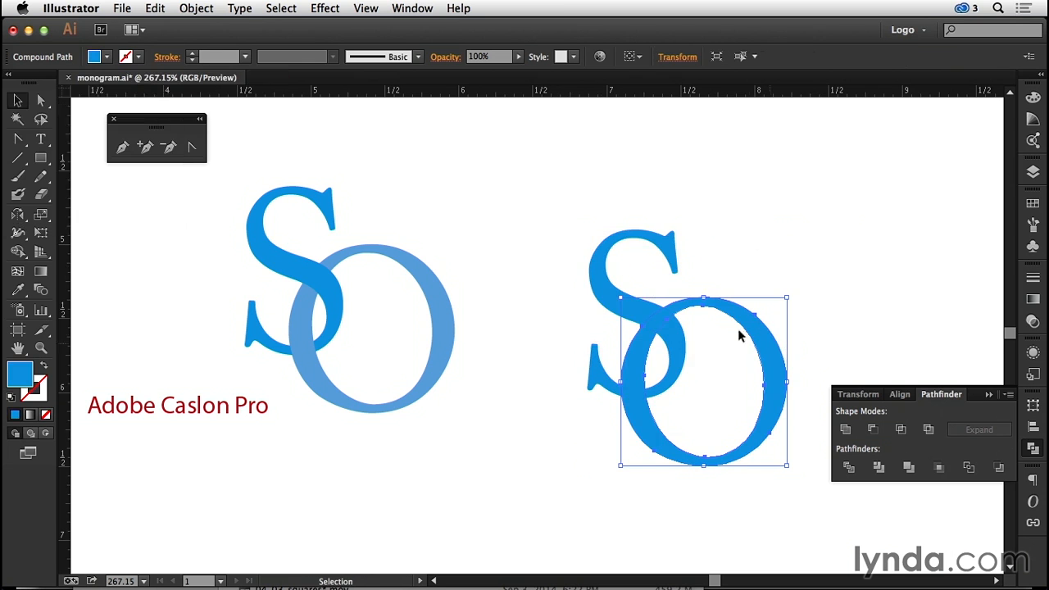
left_click(107, 56)
left_click(33, 153)
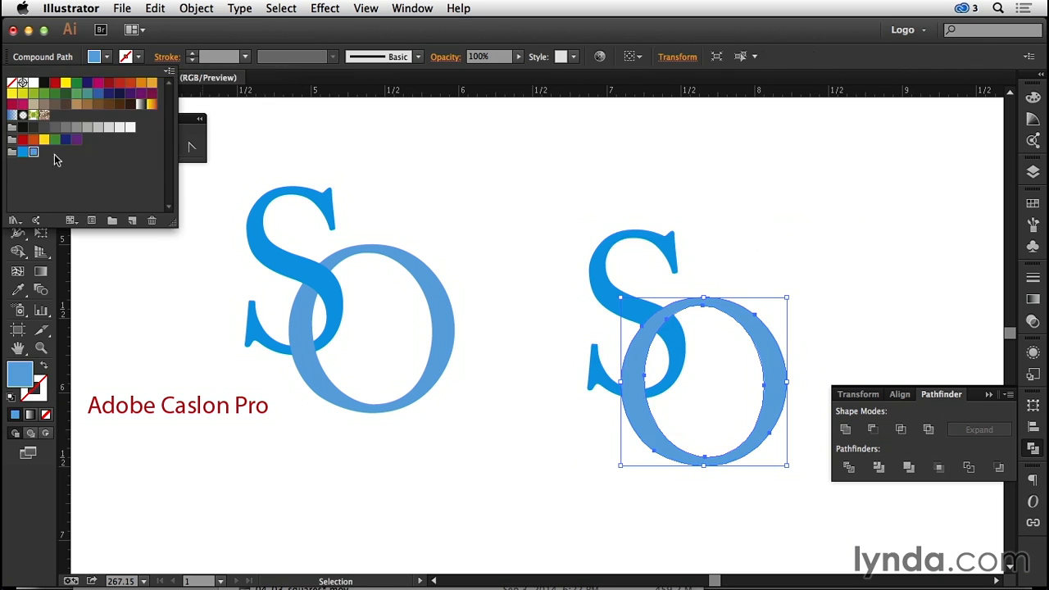
left_click(506, 154)
left_click(506, 154)
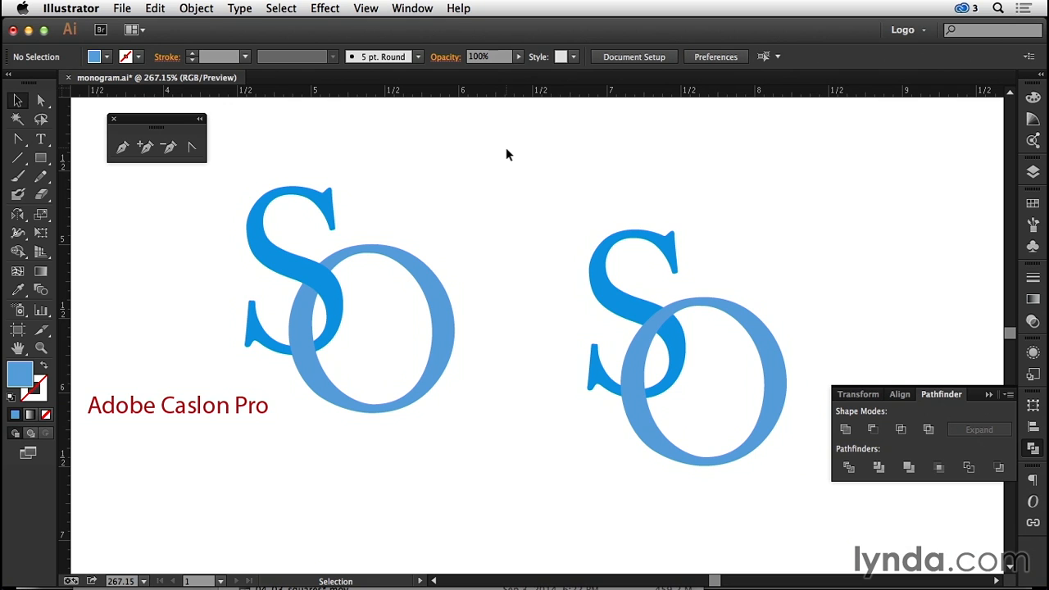
- Make the S and O a Live Paint group and fill their upper overlap with the S's brighter blue
left_click_drag(562, 199, 807, 464)
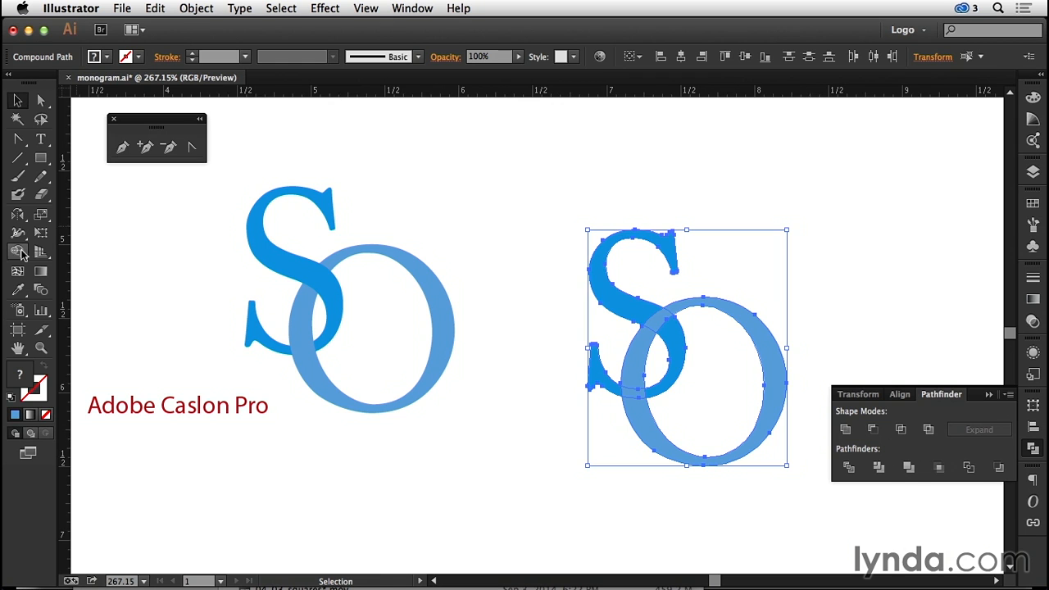
mouse_move(21, 254)
left_mouse_down()
mouse_move(156, 273)
mouse_move(139, 275)
left_mouse_up()
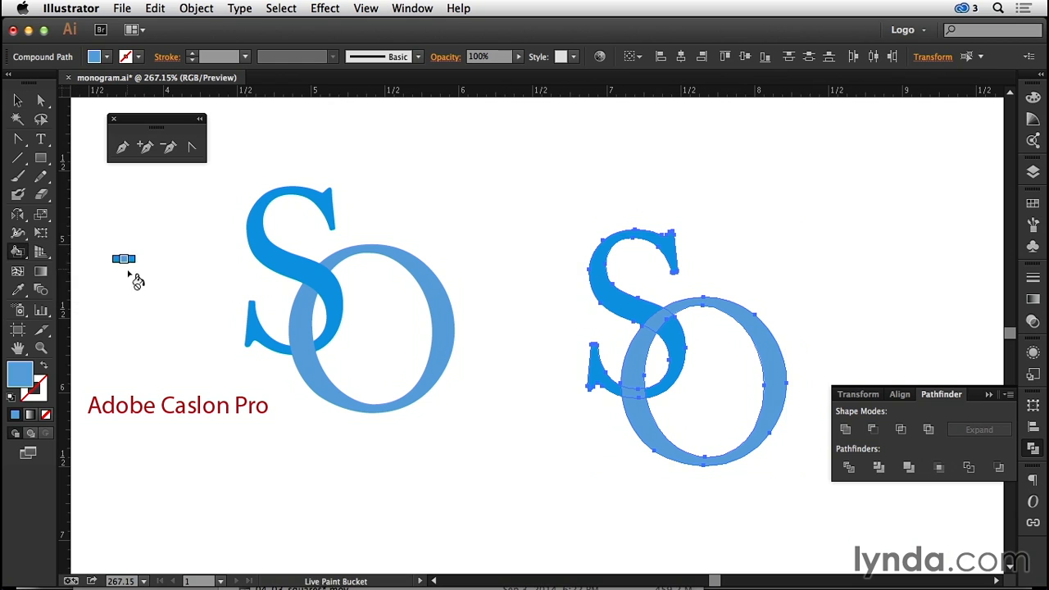
left_click(662, 327)
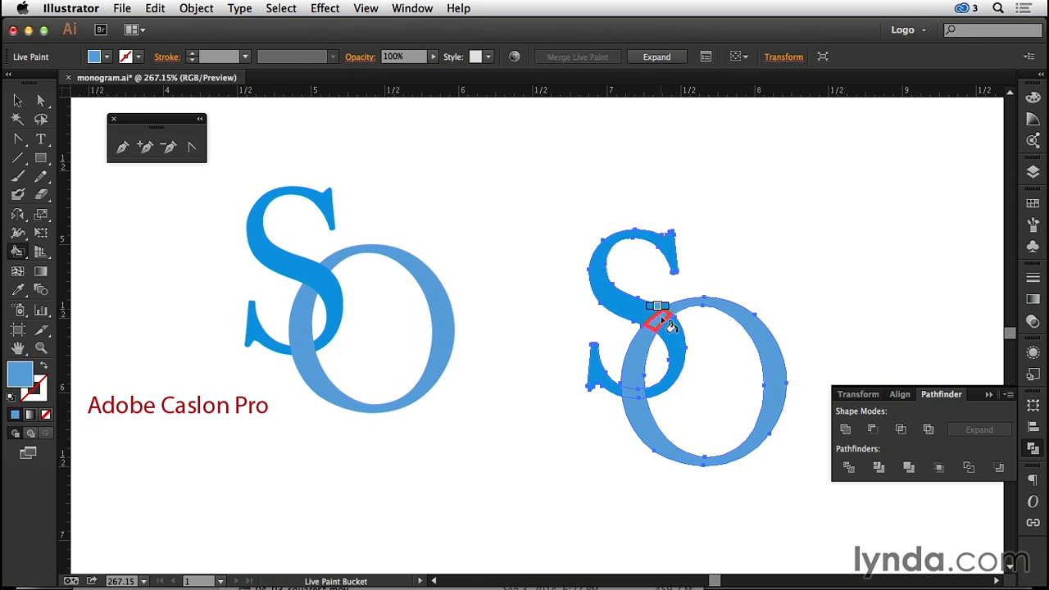
left_click(667, 323, "alt")
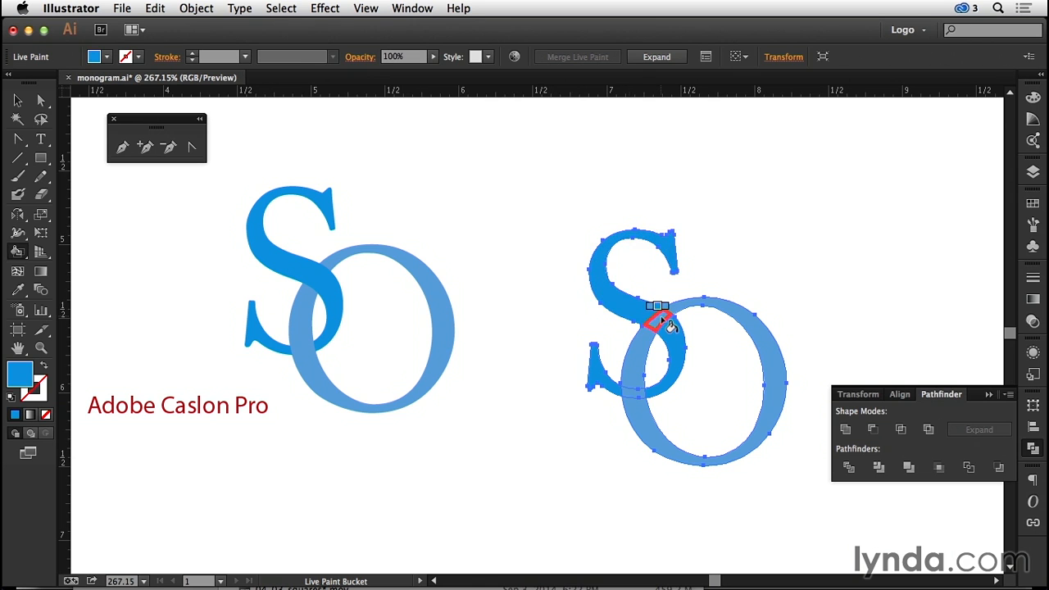
left_click(667, 324)
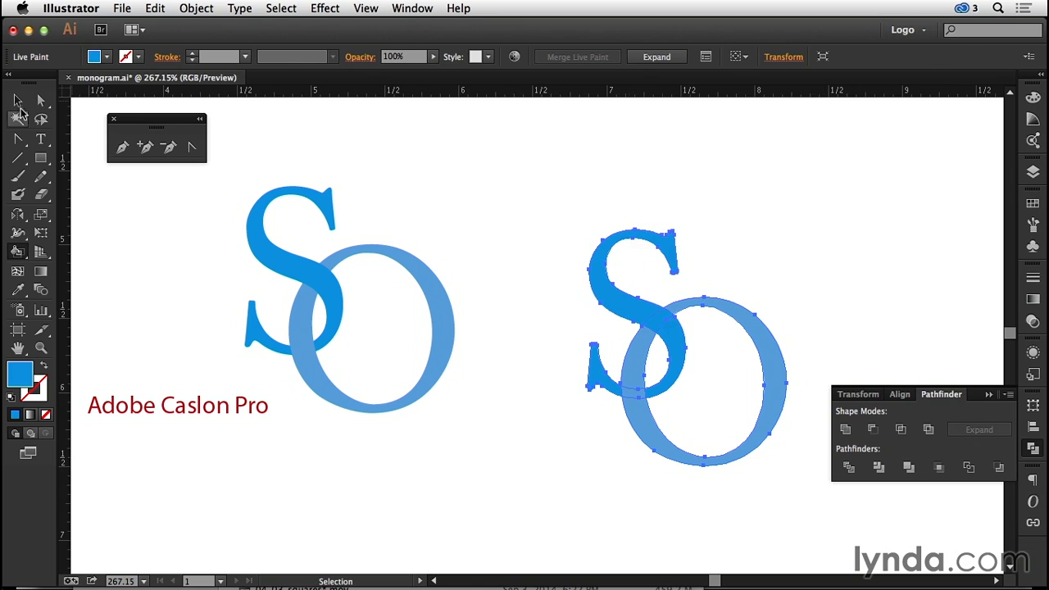
left_click(18, 100)
left_click(792, 184)
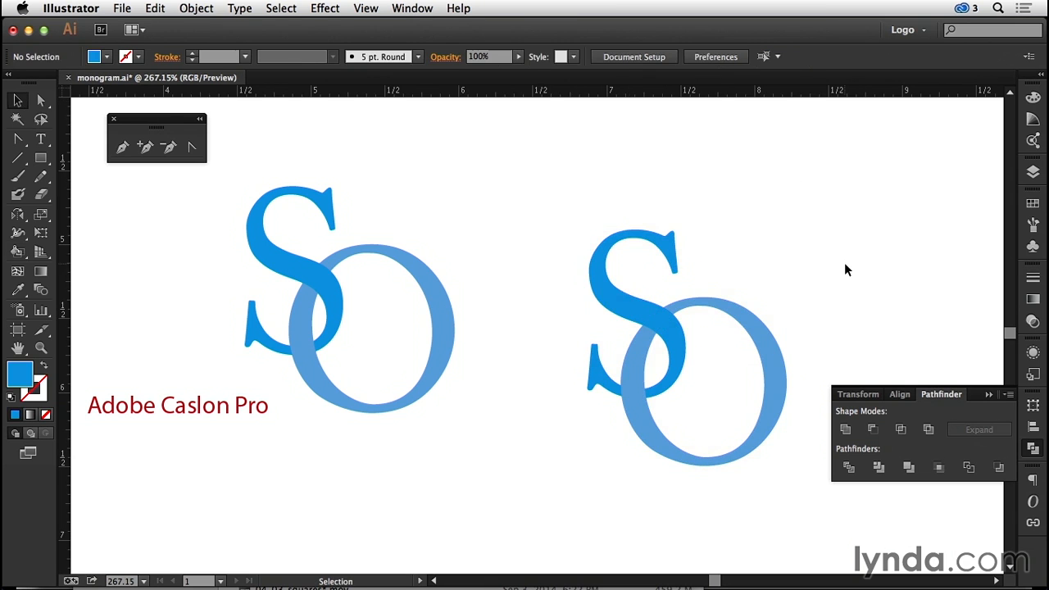
- Isolate the Live Paint group, move the O lower and slightly left, then exit isolation and fit the artboard in view
double_click(783, 361)
left_click(783, 362)
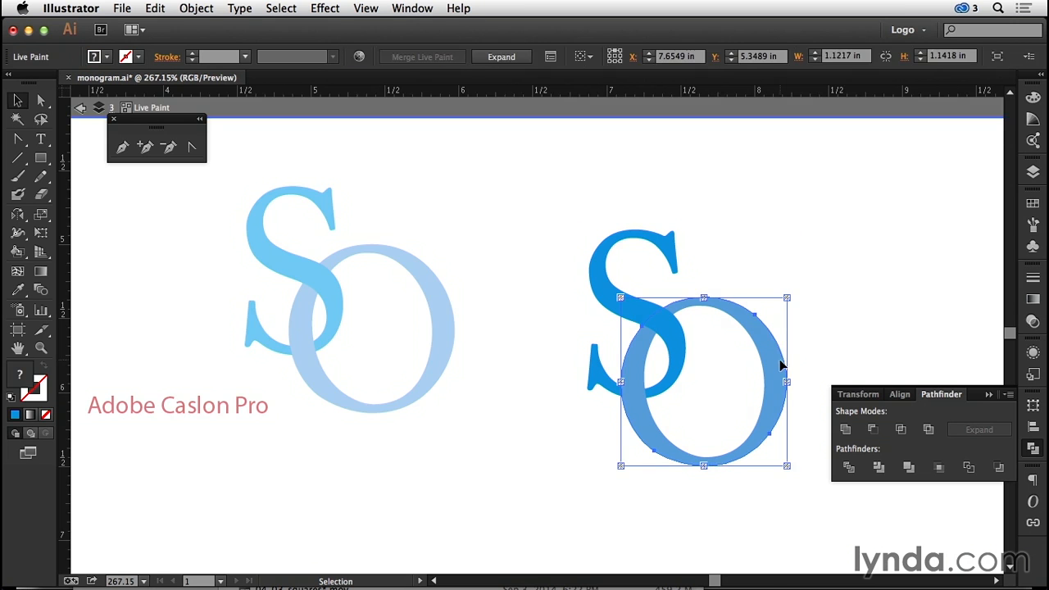
left_click_drag(783, 357, 763, 408)
key("super+z")
left_click(778, 261)
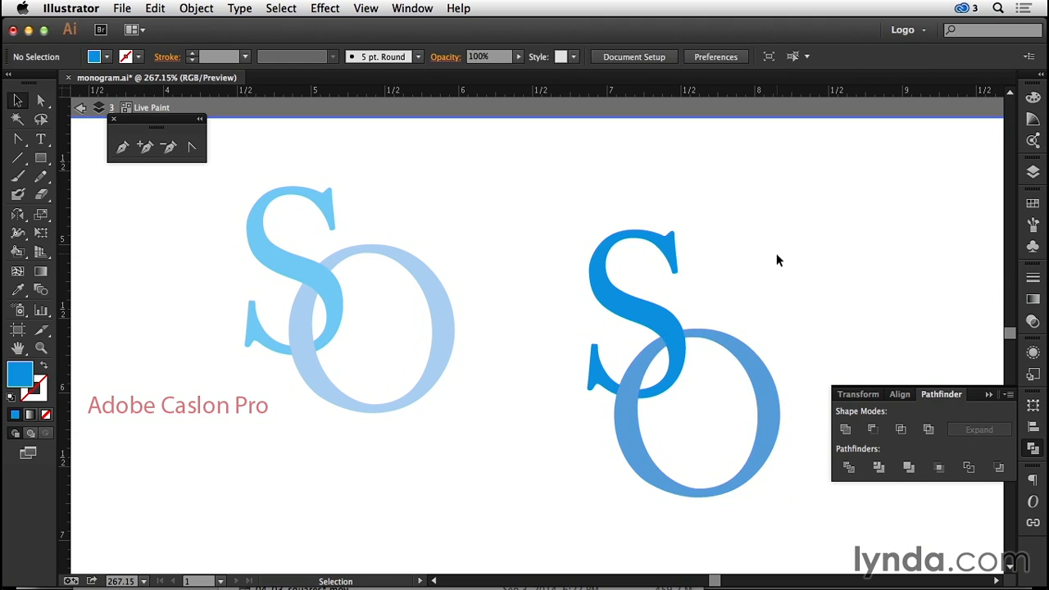
key("Escape")
key("super+0")
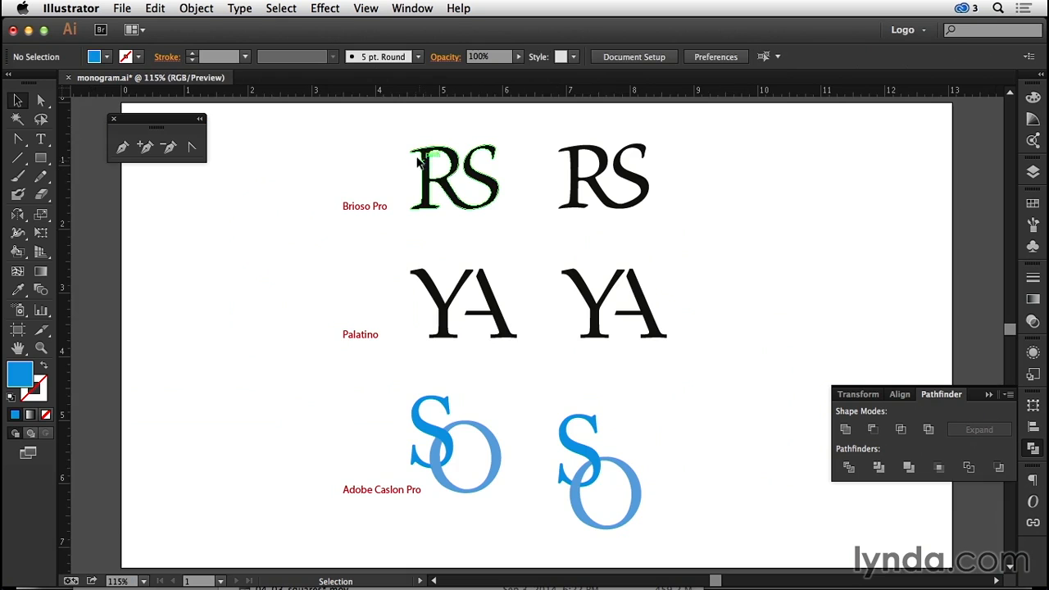